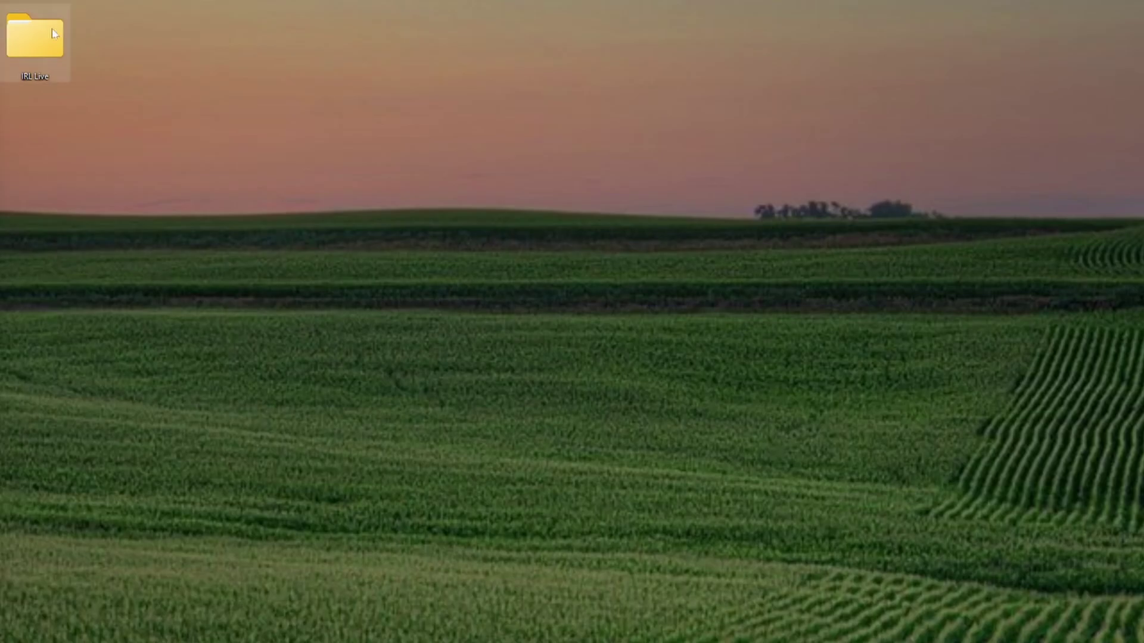
- Open the IRL Live folder on the desktop and create a new folder named NOALBS inside it
double_click(36, 33)
key(ctrl+shift+n)
text(NOALBS)
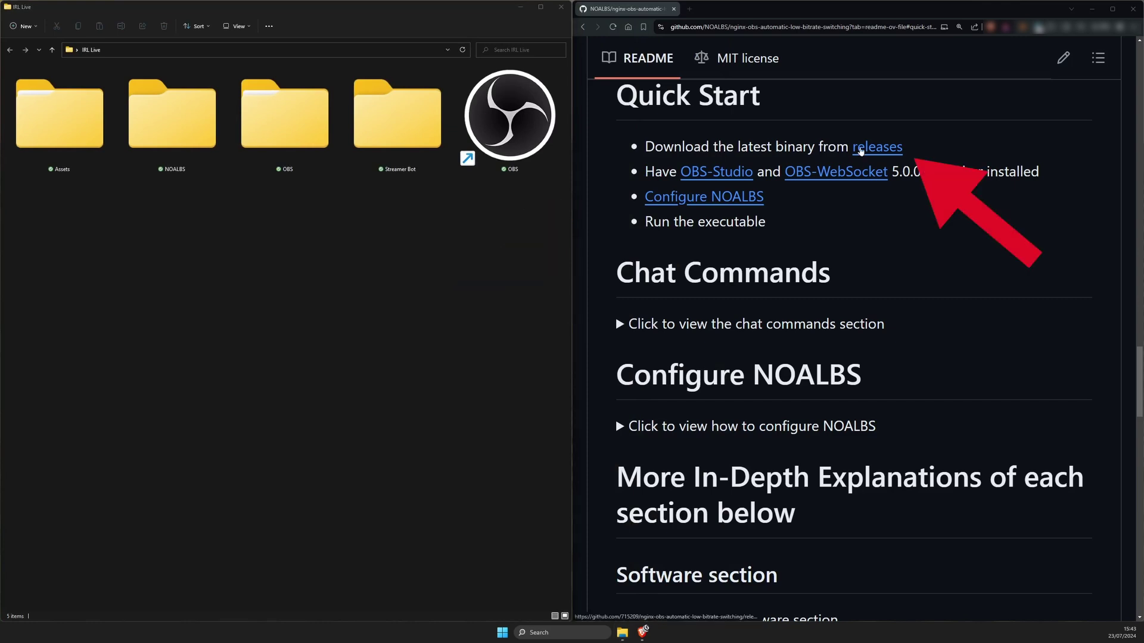
- Download noalbs-v2.11.2-x86_64-pc-windows-msvc.zip from the NOALBS releases page on GitHub into the NOALBS folder
click(860, 151)
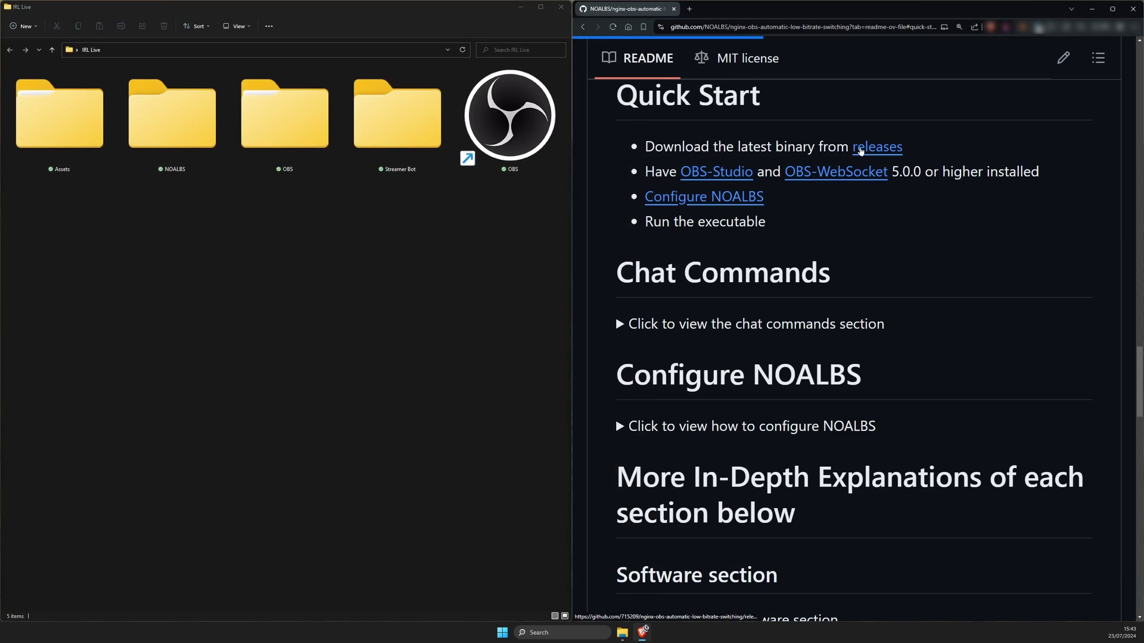
scroll(859, 145, down, 5)
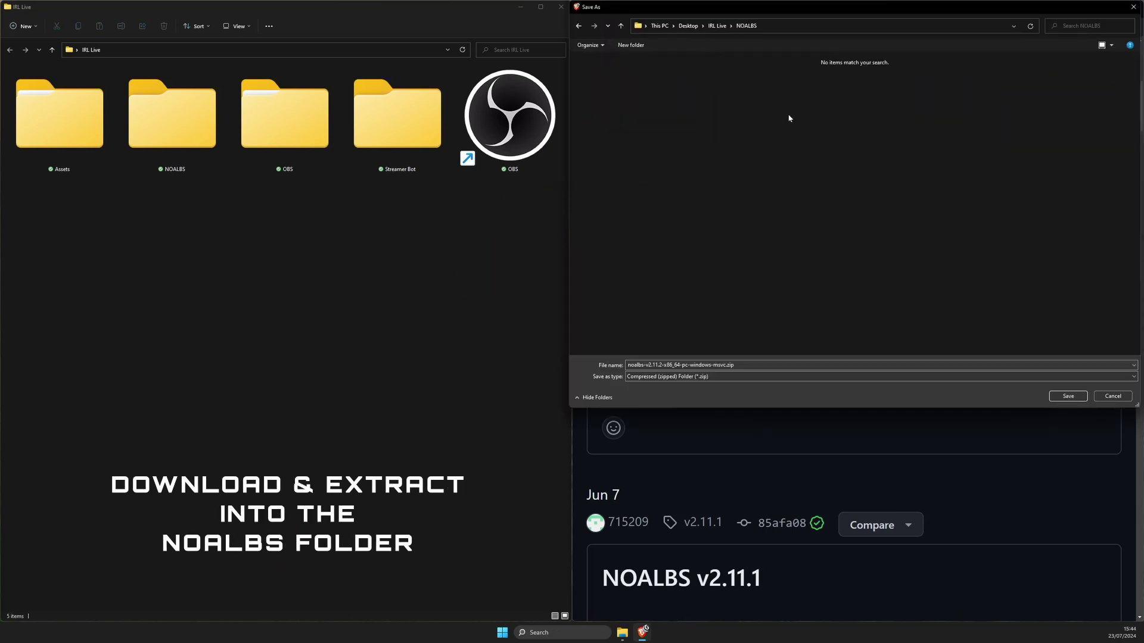
click(1068, 396)
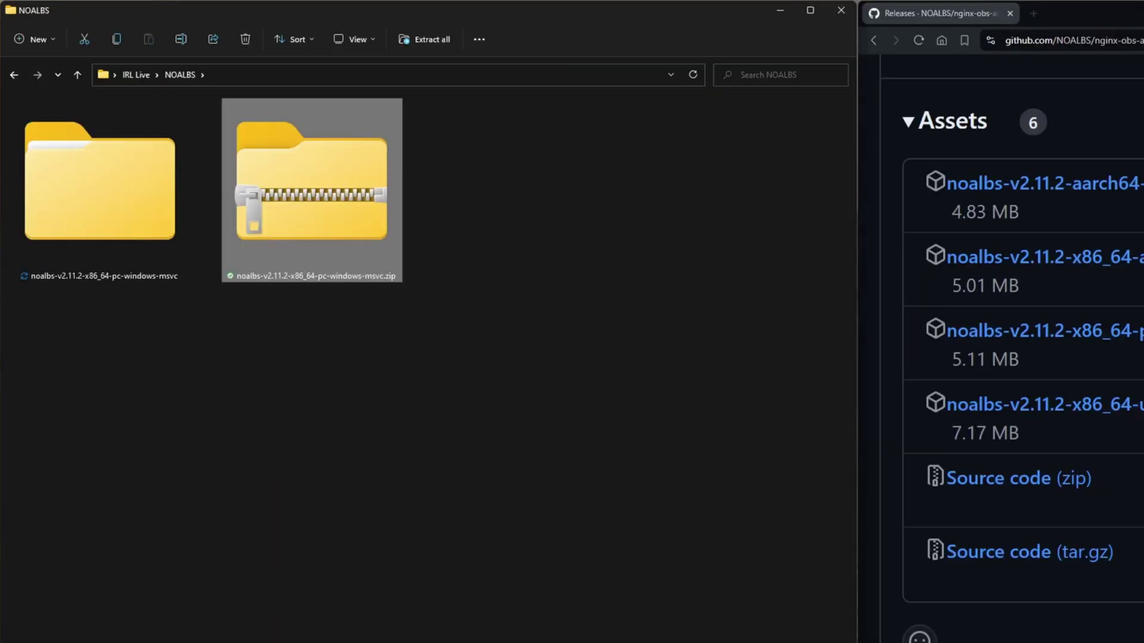
- Create a shortcut to noalbs.exe inside the extracted noalbs-v2.11.2-x86_64-pc-windows-msvc folder
double_click(153, 208)
double_click(153, 207)
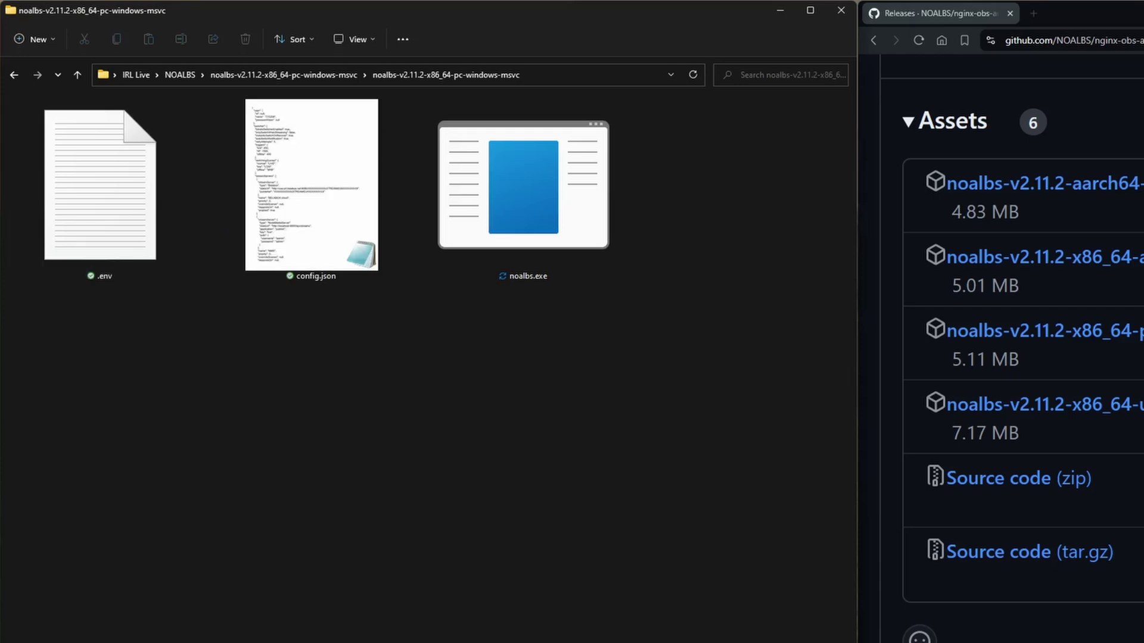
right_click(526, 192)
click(596, 508)
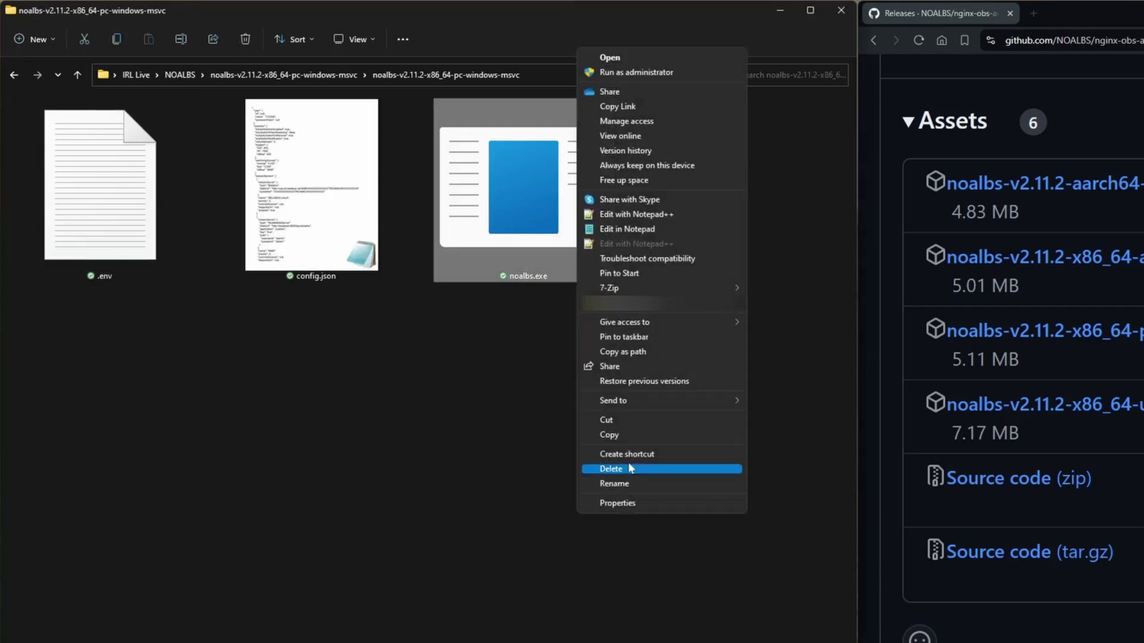
click(626, 454)
- Move the noalbs.exe shortcut into the IRL Live folder and name it NOALBS
right_click(734, 192)
click(745, 197)
click(136, 74)
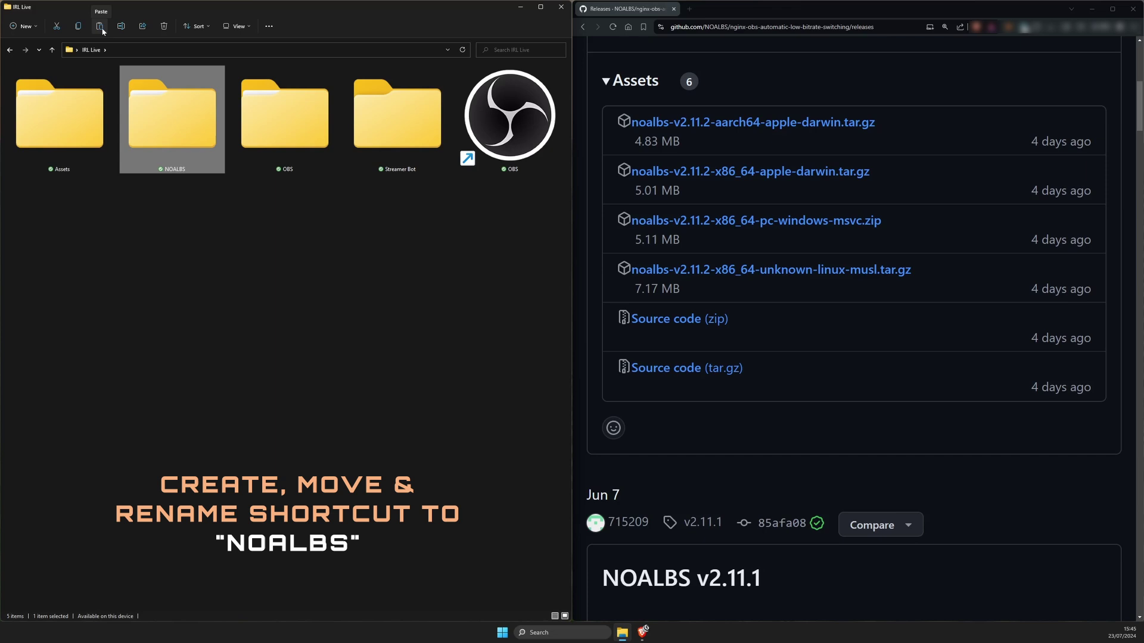
click(101, 30)
drag(57, 287, 510, 178)
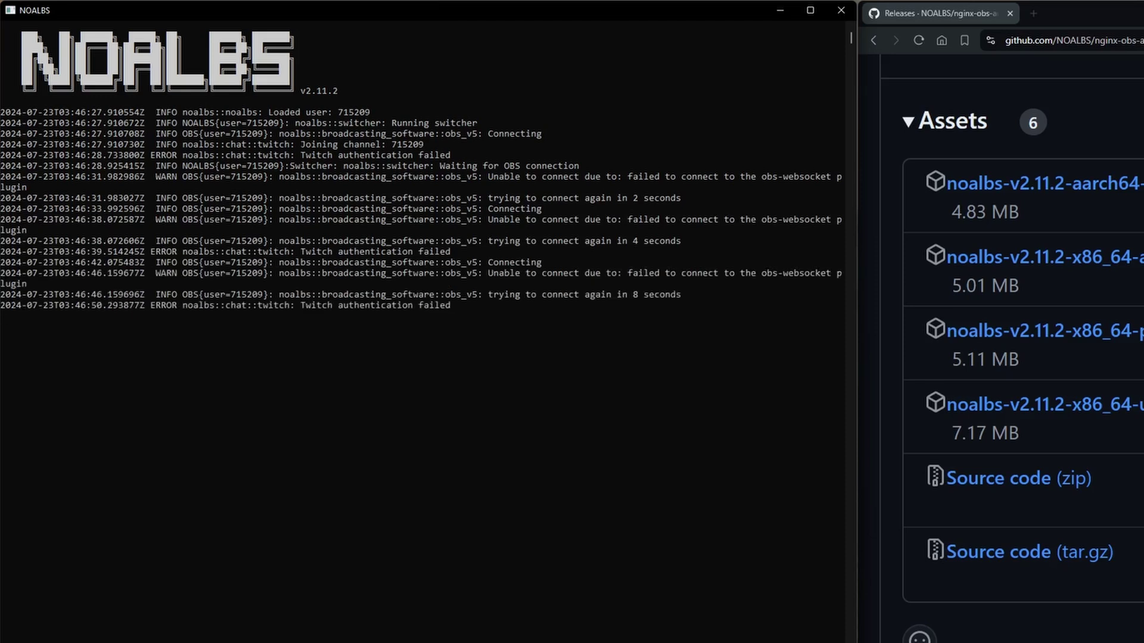
- Close the NOALBS console window and expand the Configure NOALBS instructions in the GitHub README
click(841, 10)
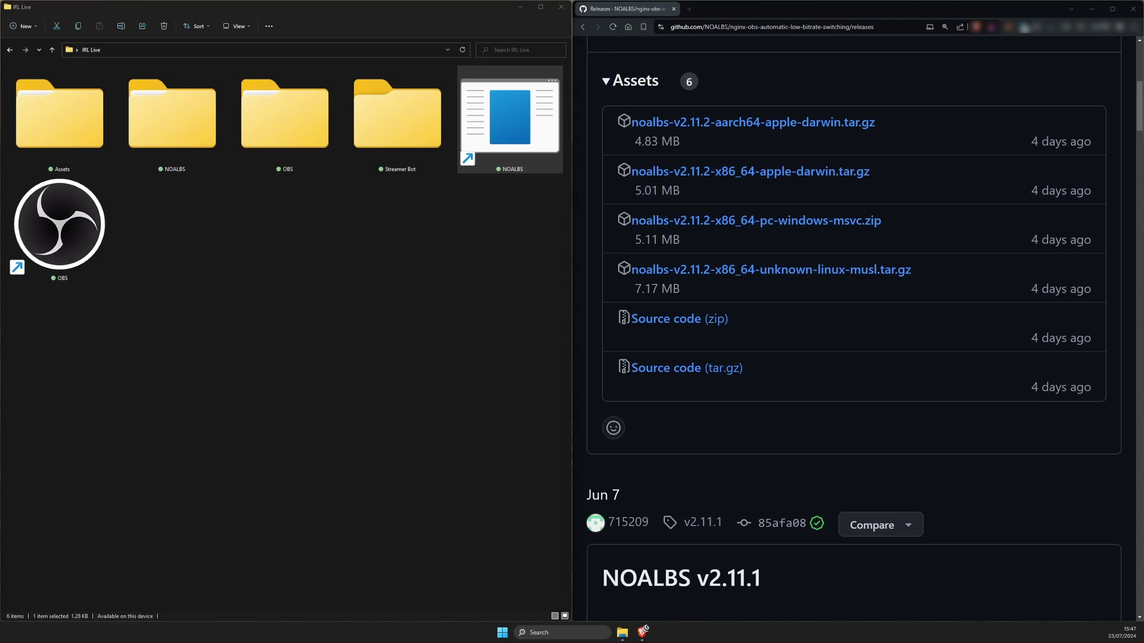
key(alt+Left)
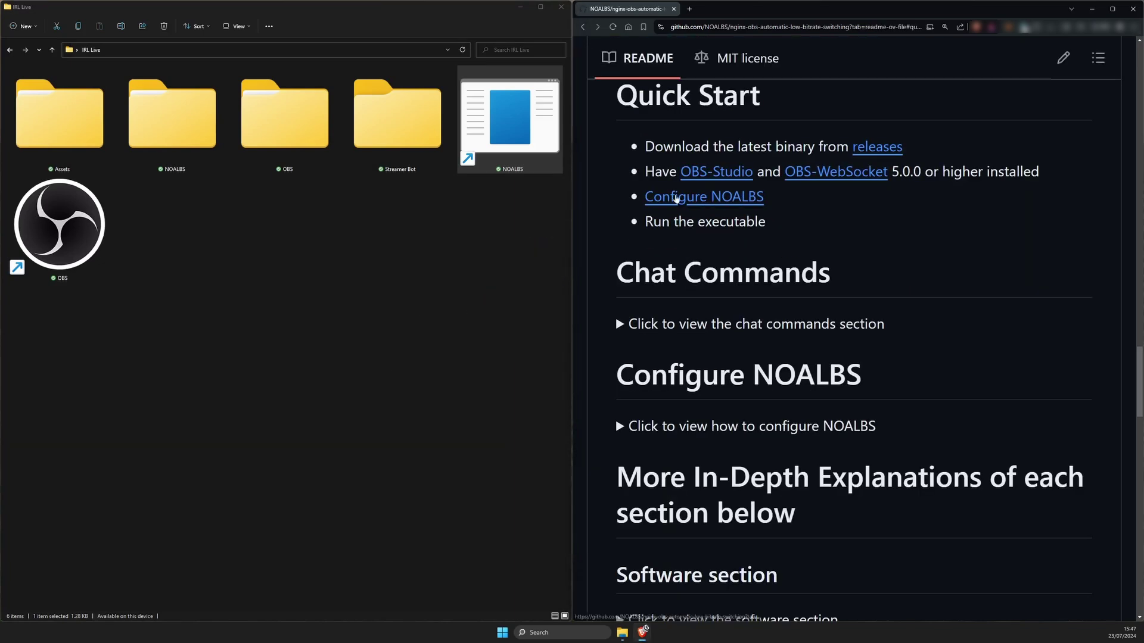
click(676, 199)
click(621, 103)
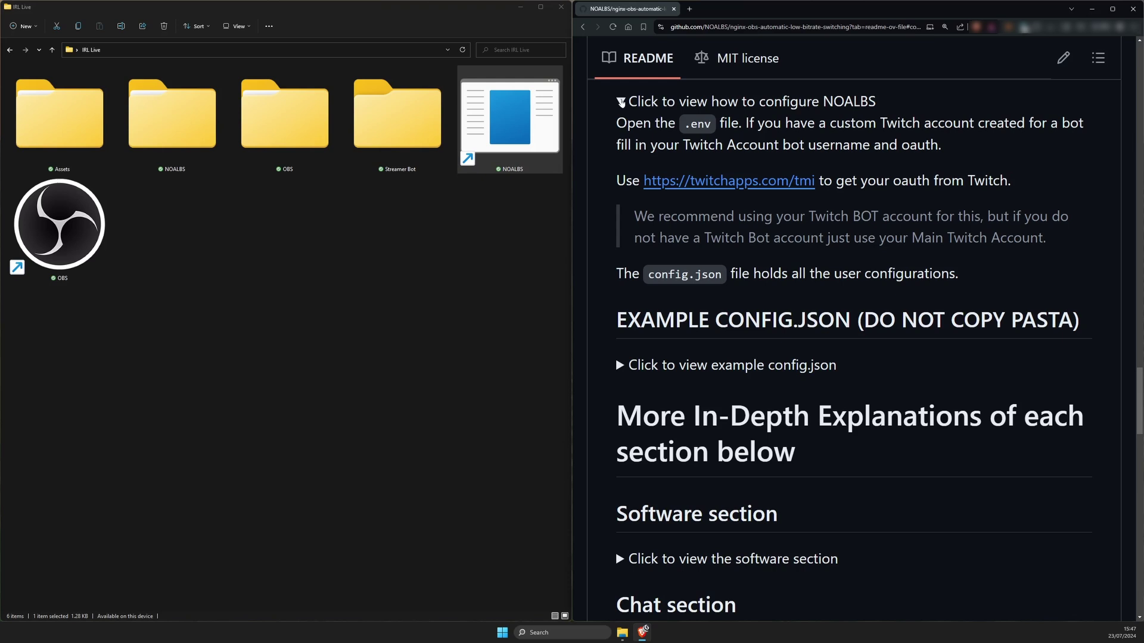
triple_click(652, 416)
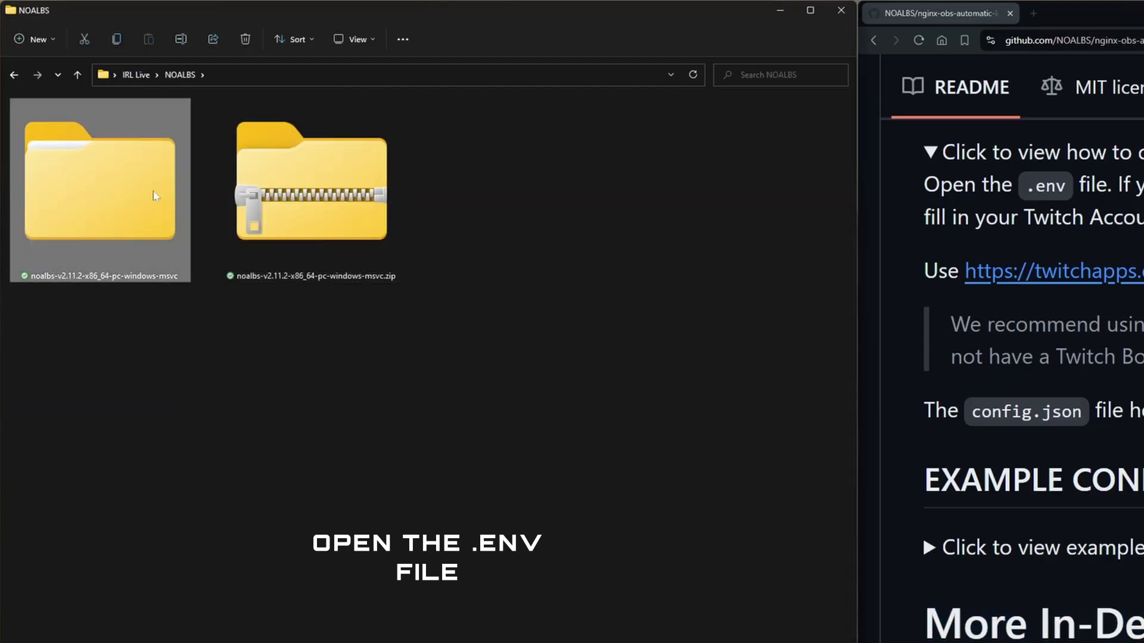
- Open the .env file in the extracted NOALBS folder and set TWITCH_BOT_USERNAME to the Twitch bot account's username
double_click(68, 127)
double_click(68, 127)
right_click(109, 186)
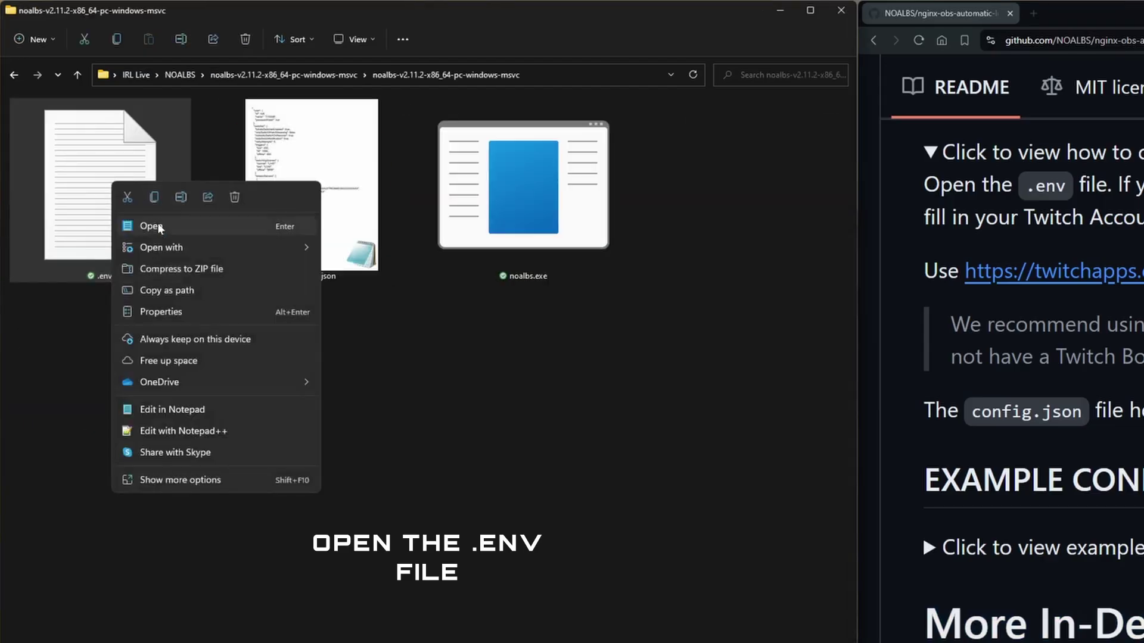
click(151, 226)
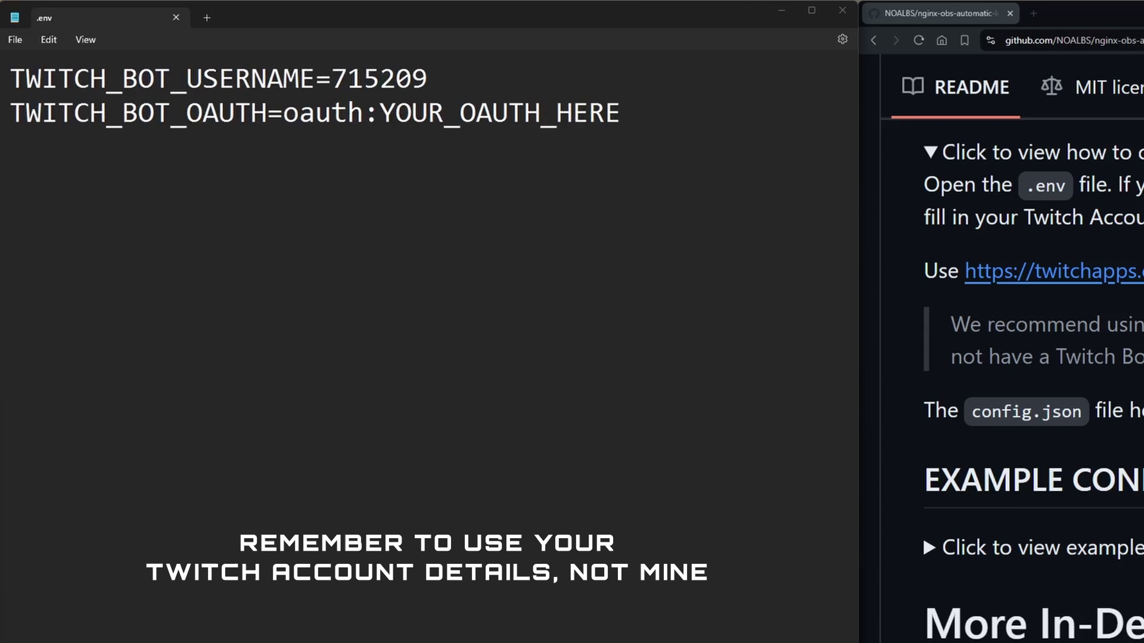
double_click(395, 78)
text(cliffcreates)
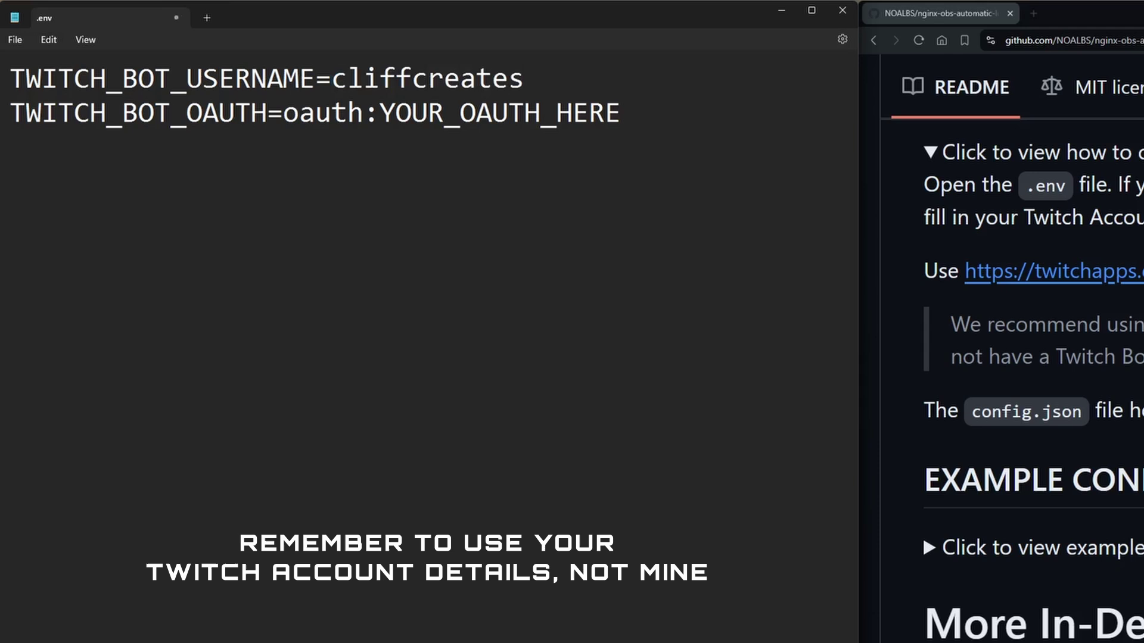
text(_bot)
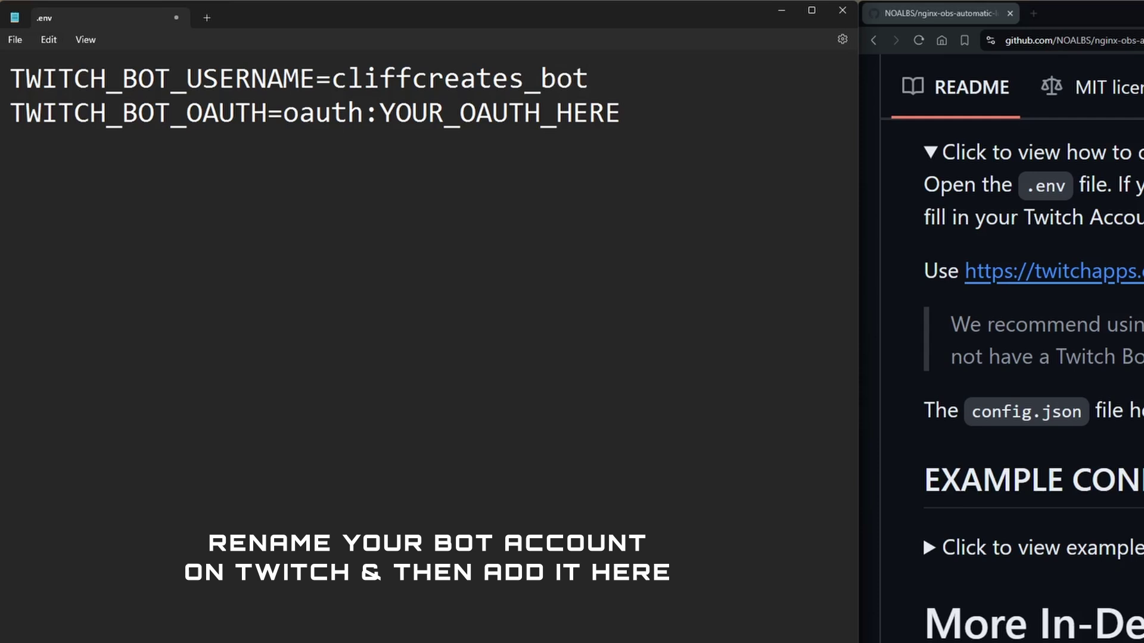
key(ctrl+shift+Left)
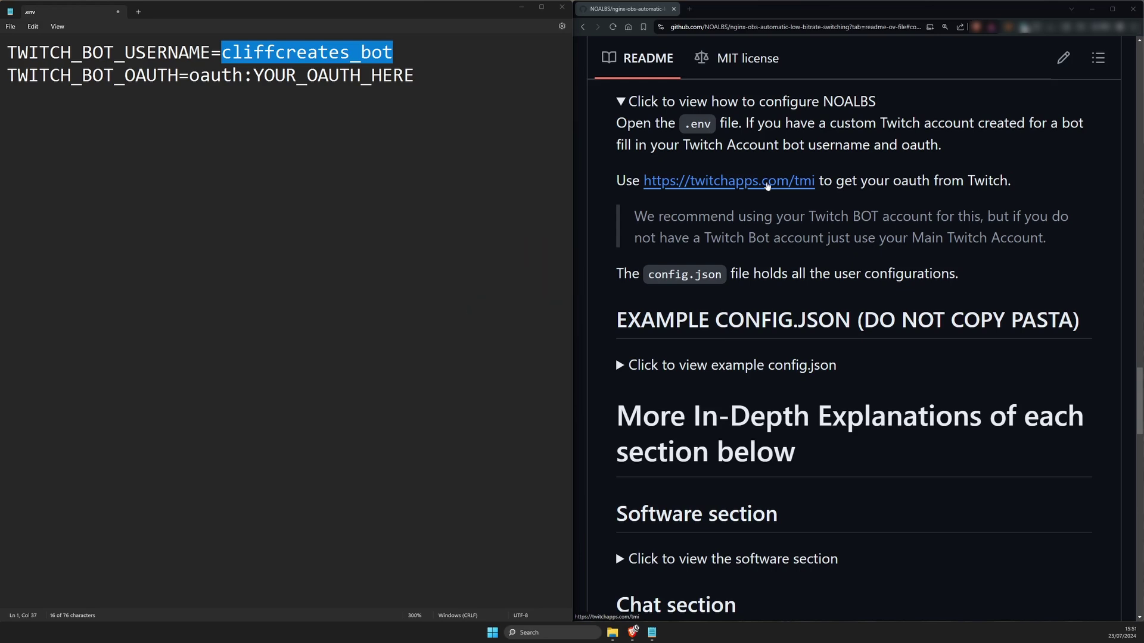
- Generate the bot account's chat OAuth password at twitchapps.com/tmi, as linked in the README, and copy it
click(1096, 27)
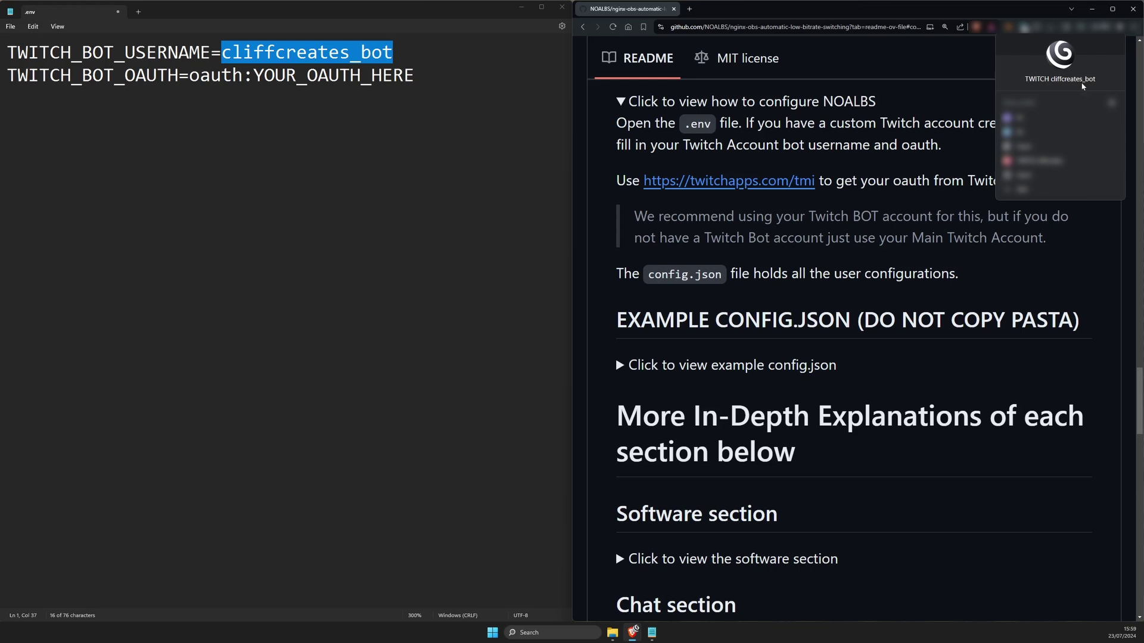
click(811, 181)
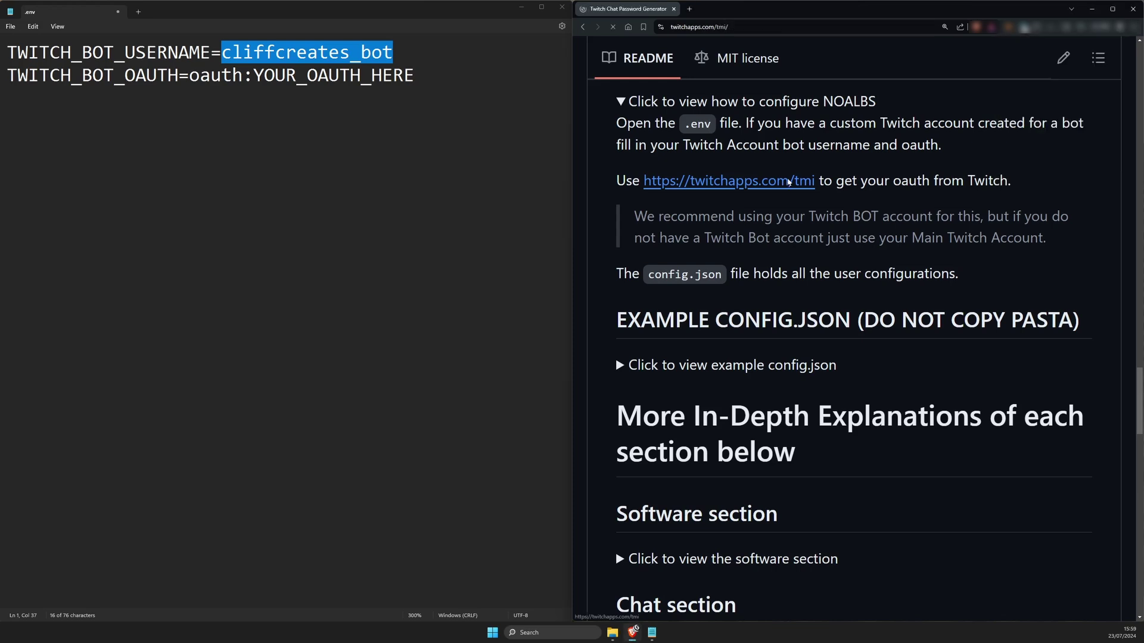
click(858, 293)
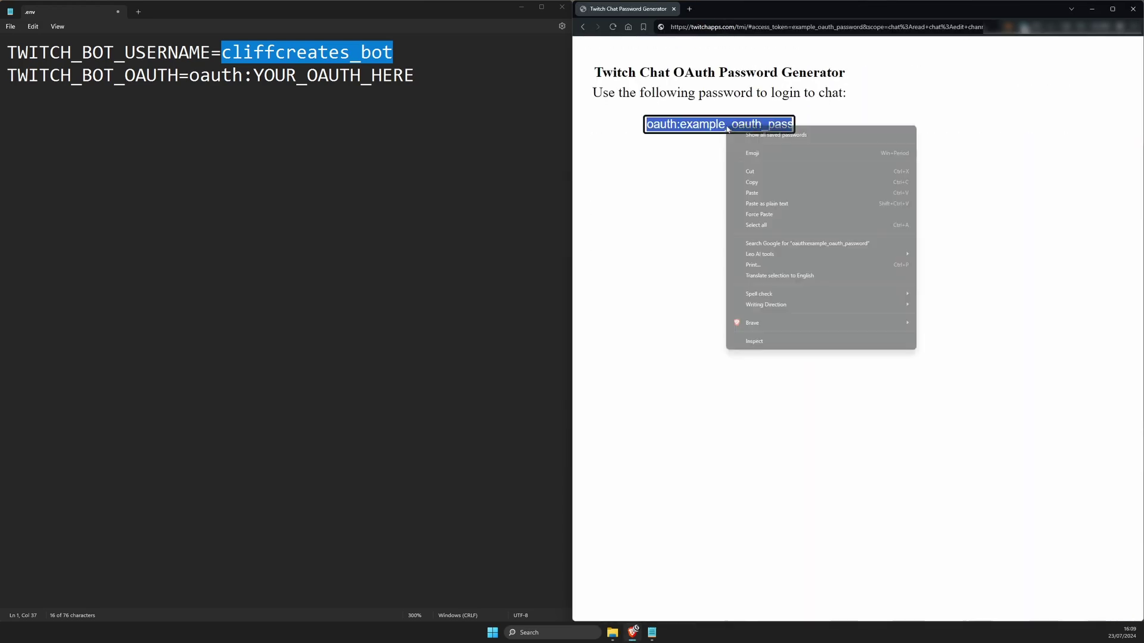
click(751, 181)
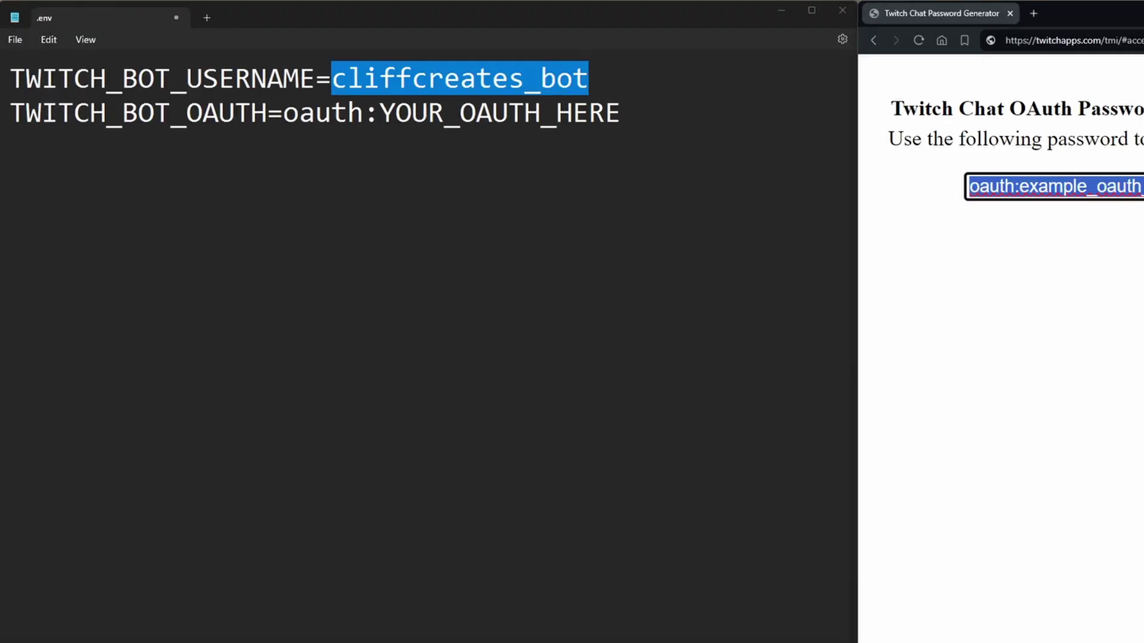
- Replace the TWITCH_BOT_OAUTH placeholder with the copied OAuth password, keep only one "oauth:" prefix, and save the .env file
drag(621, 113, 291, 122)
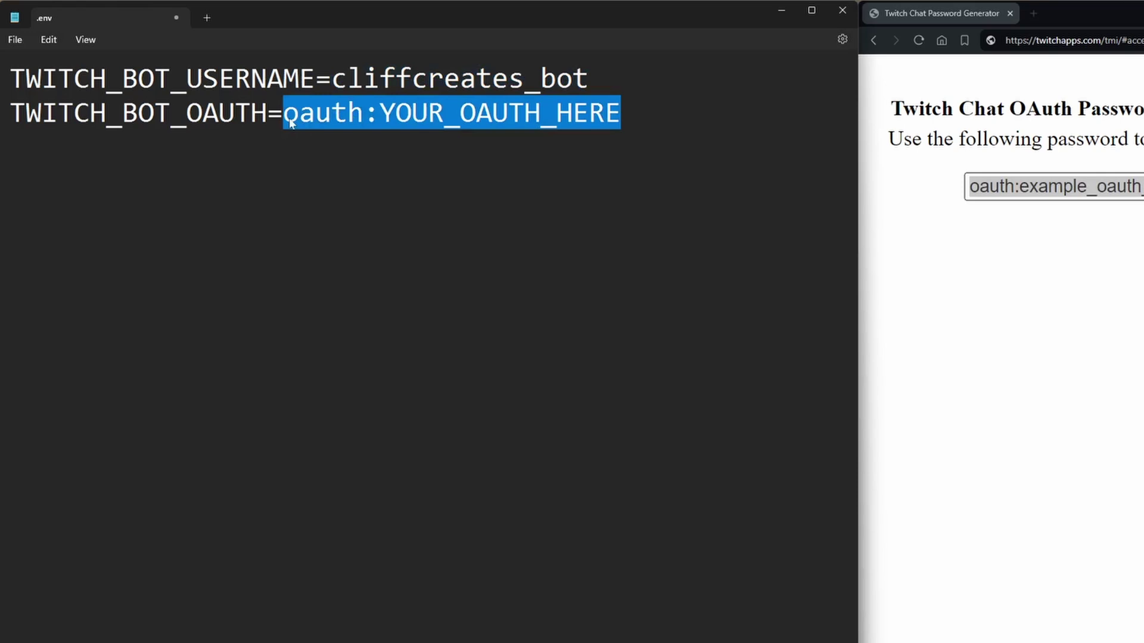
key(ctrl+v)
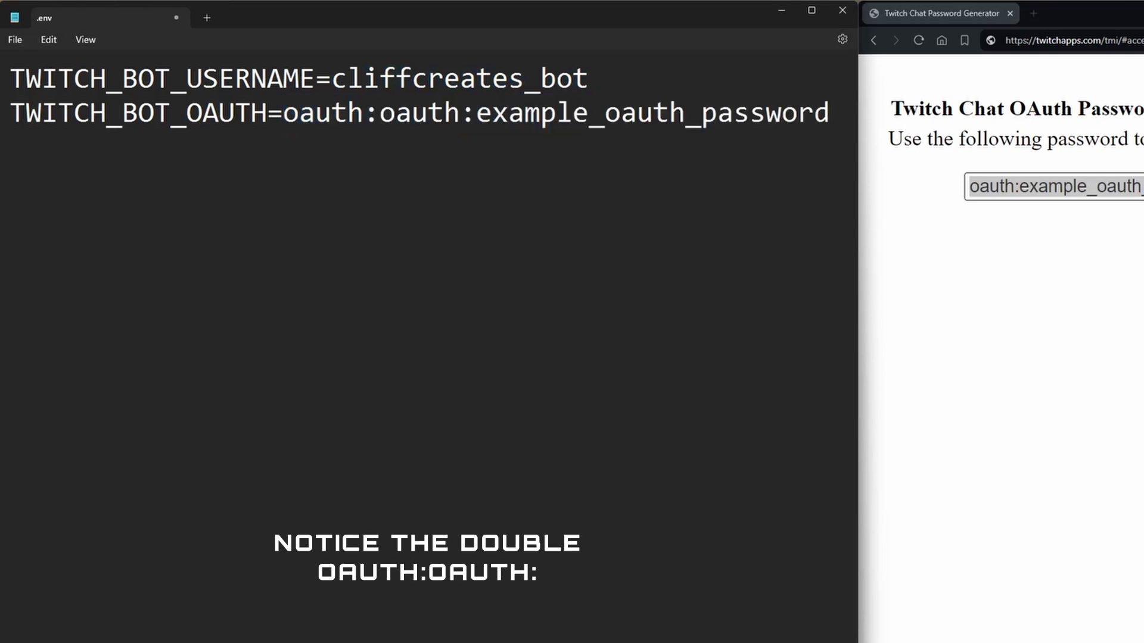
drag(476, 113, 390, 123)
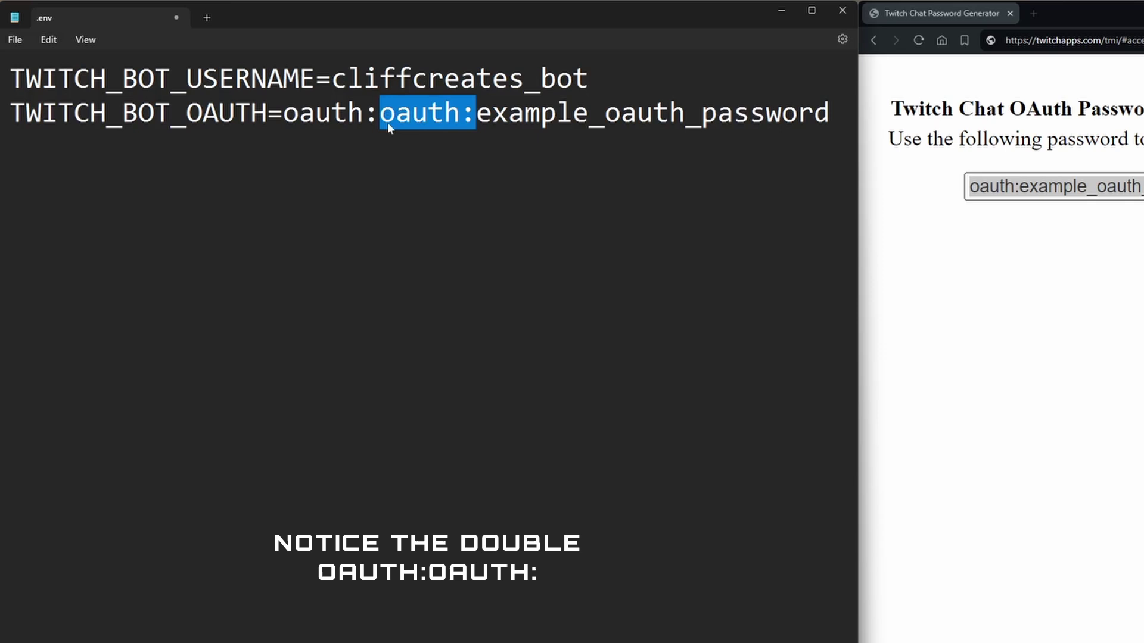
key(BackSpace)
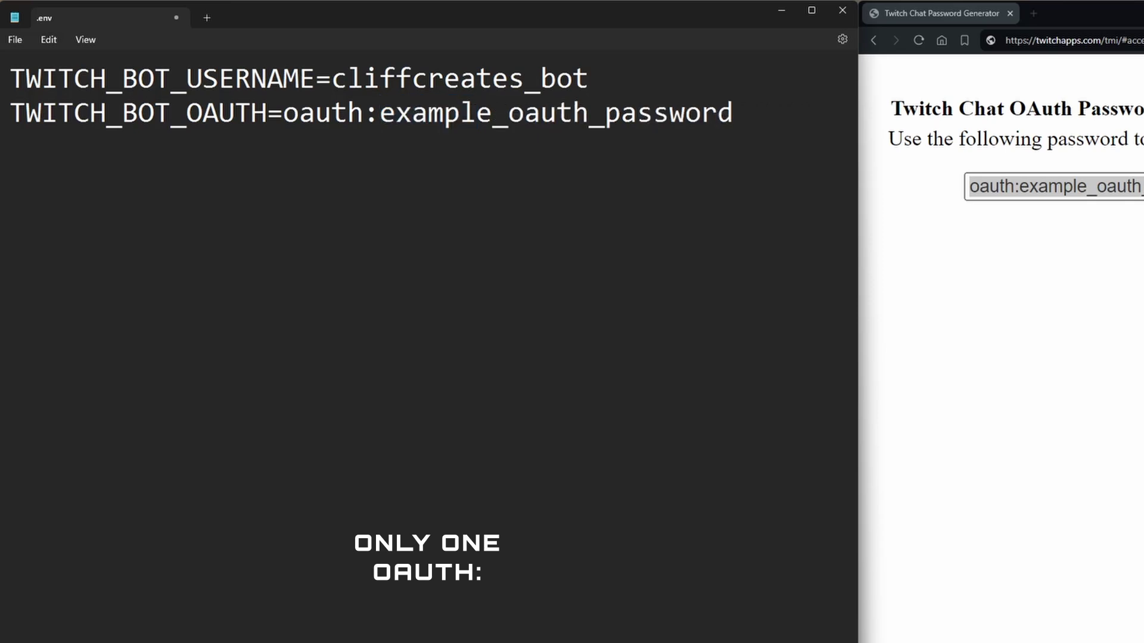
click(15, 40)
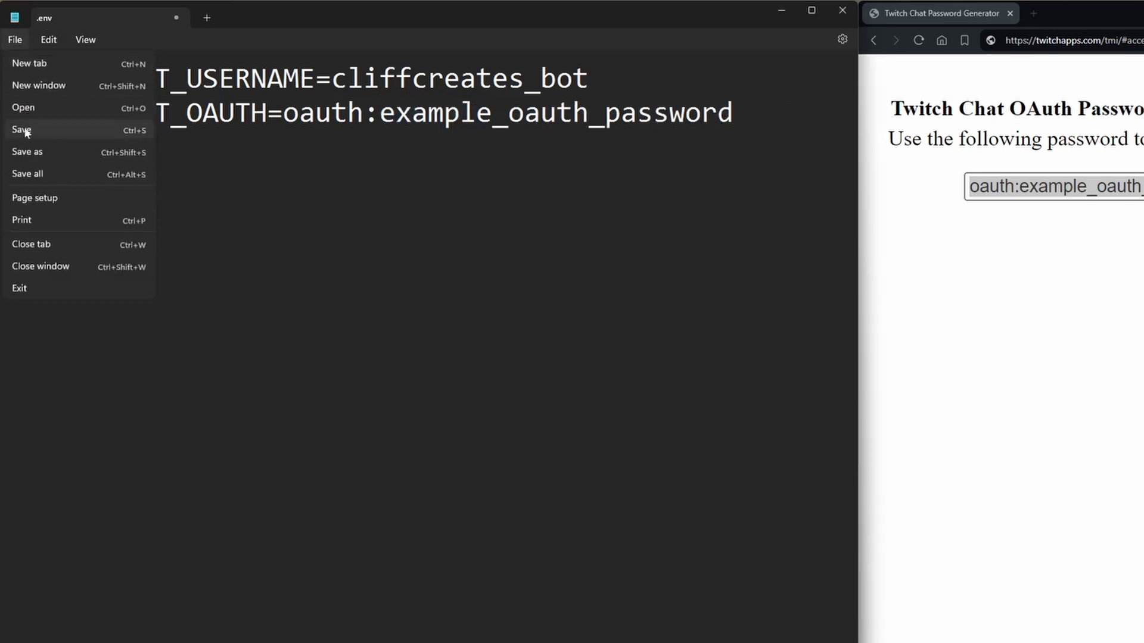
click(26, 126)
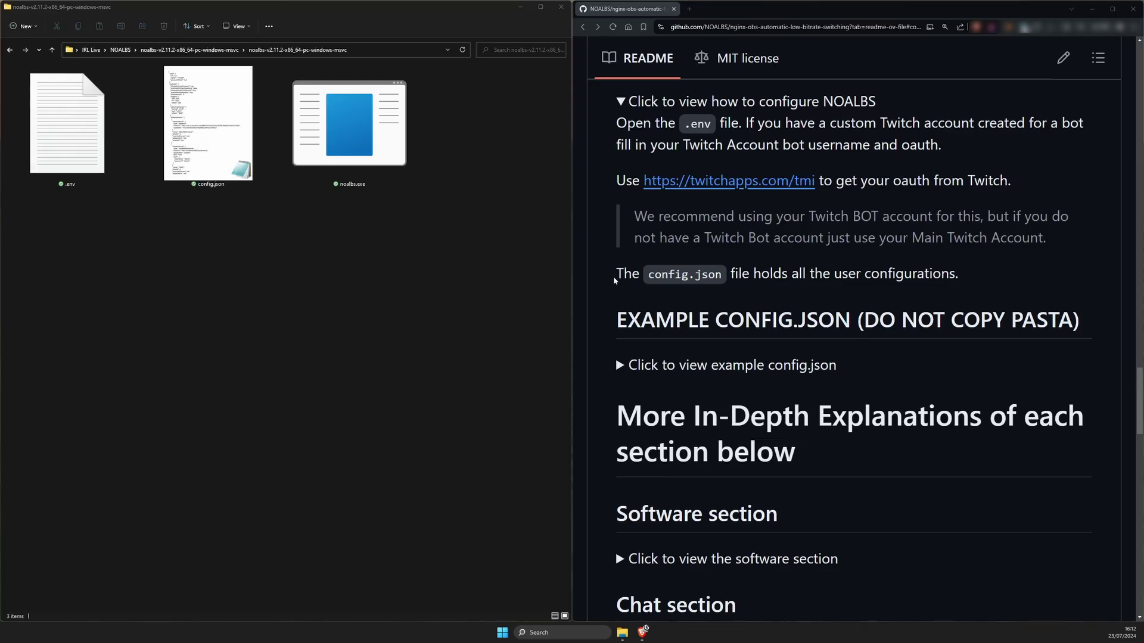
- Duplicate config.json in the extracted NOALBS folder and rename the copy config-backup.json
drag(614, 275, 971, 275)
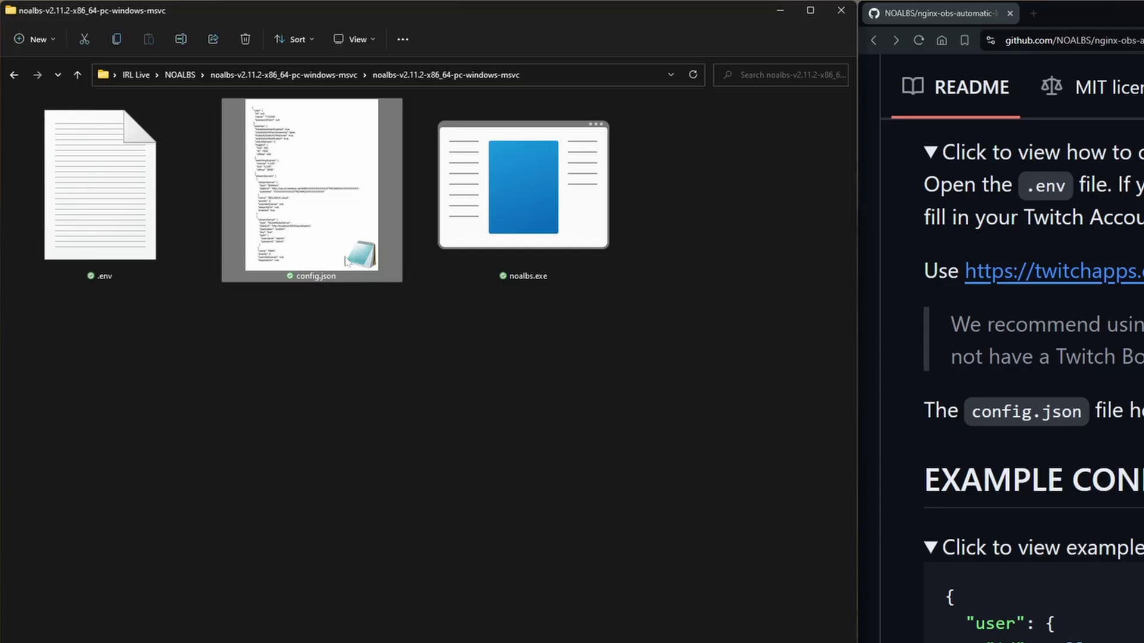
right_click(234, 172)
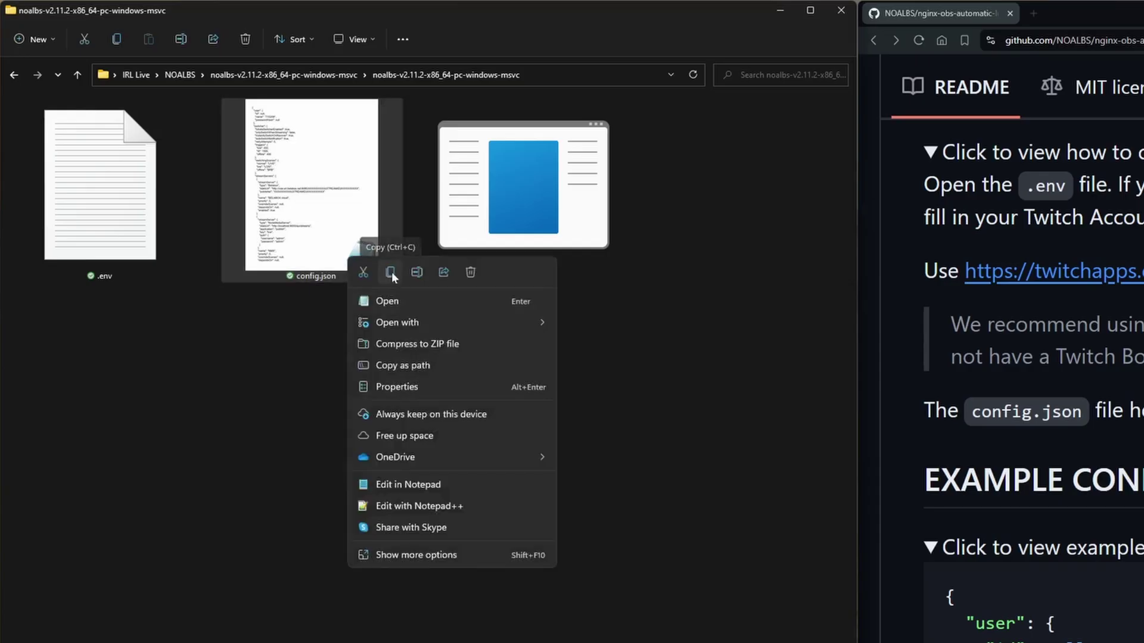
click(392, 272)
right_click(308, 332)
click(322, 345)
click(292, 277)
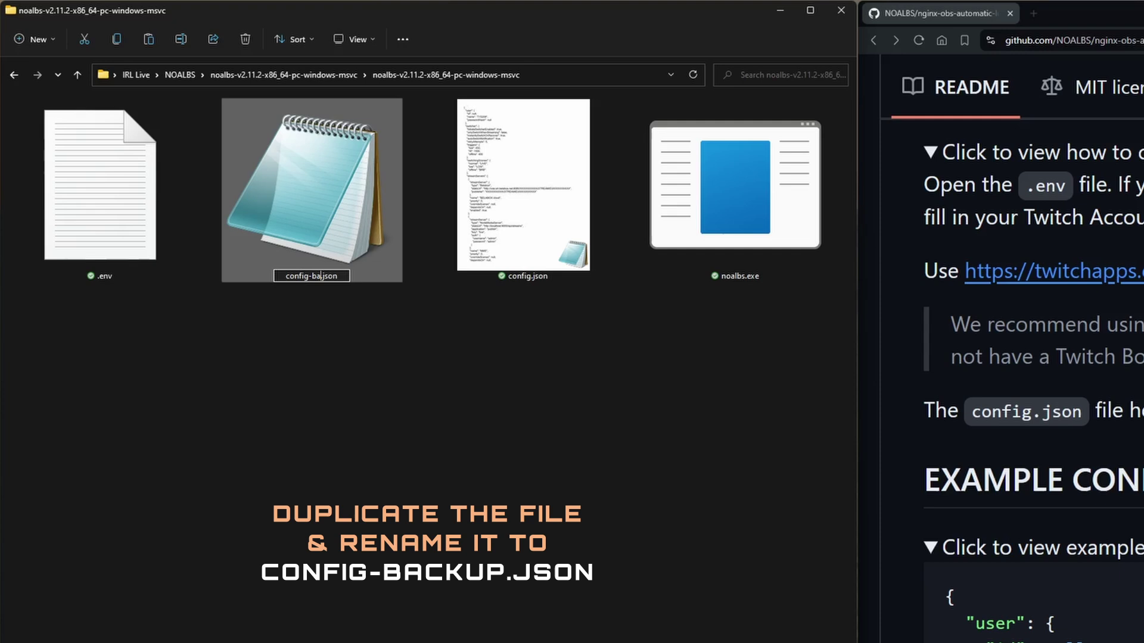
text(config-backup)
key(Return)
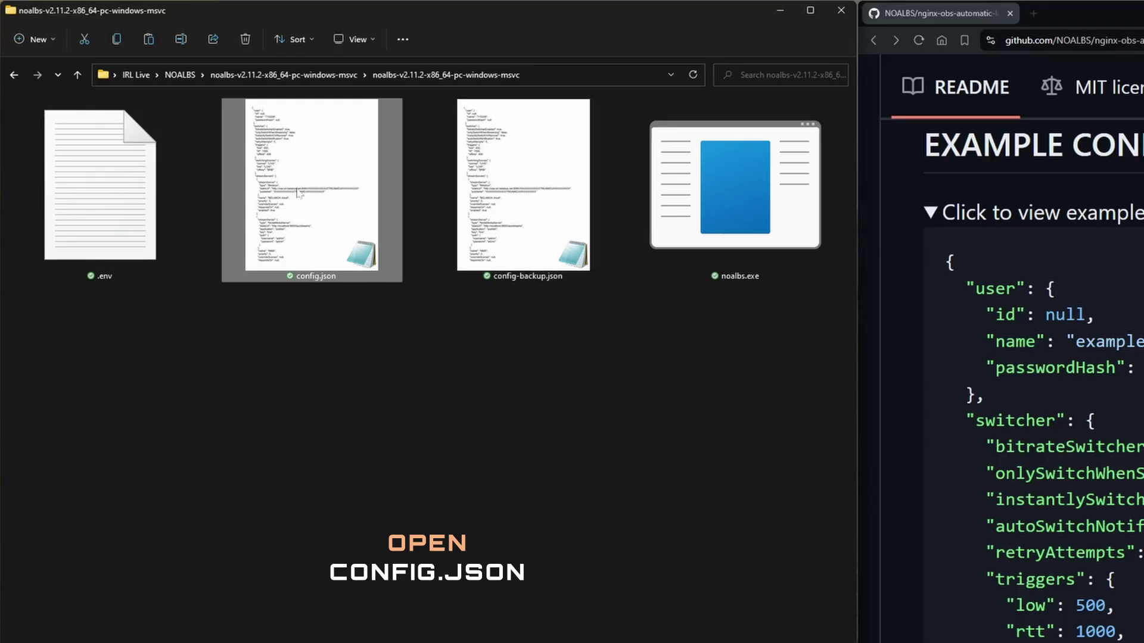
- Open config.json and set the "name" value in the user section to the Twitch channel's username
right_click(297, 192)
click(378, 234)
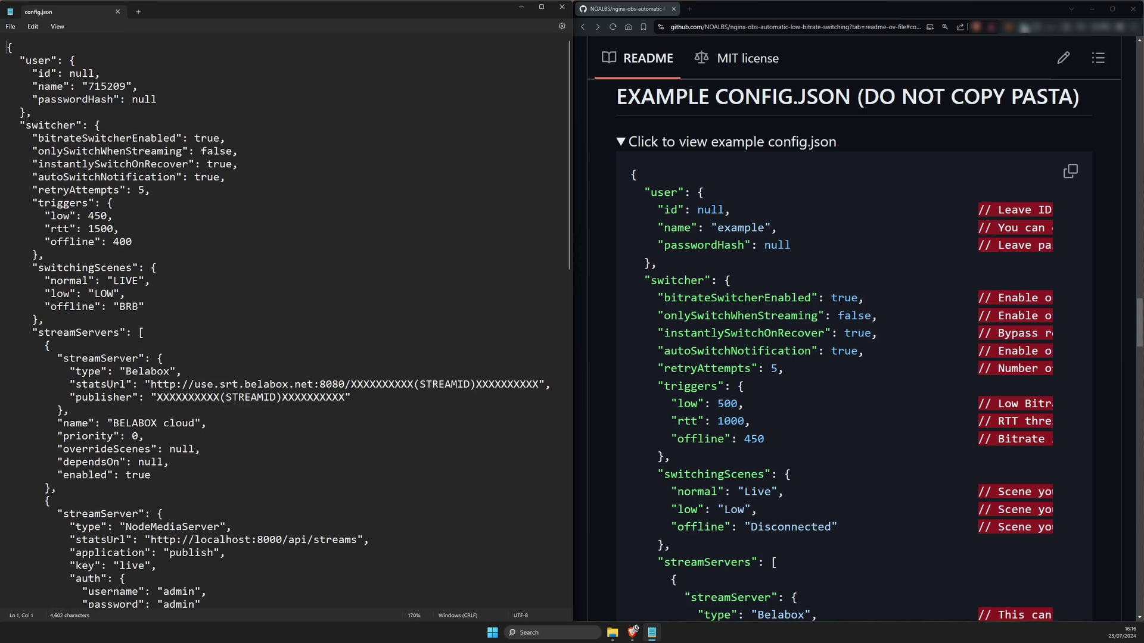
drag(32, 87, 138, 87)
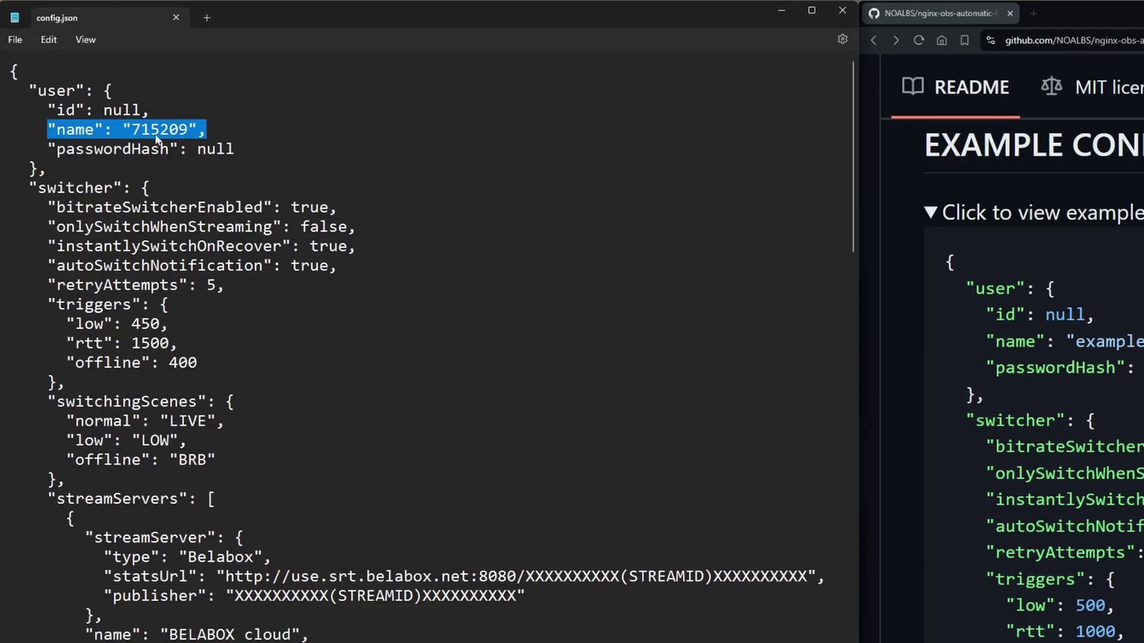
double_click(156, 136)
text(cliffcreates)
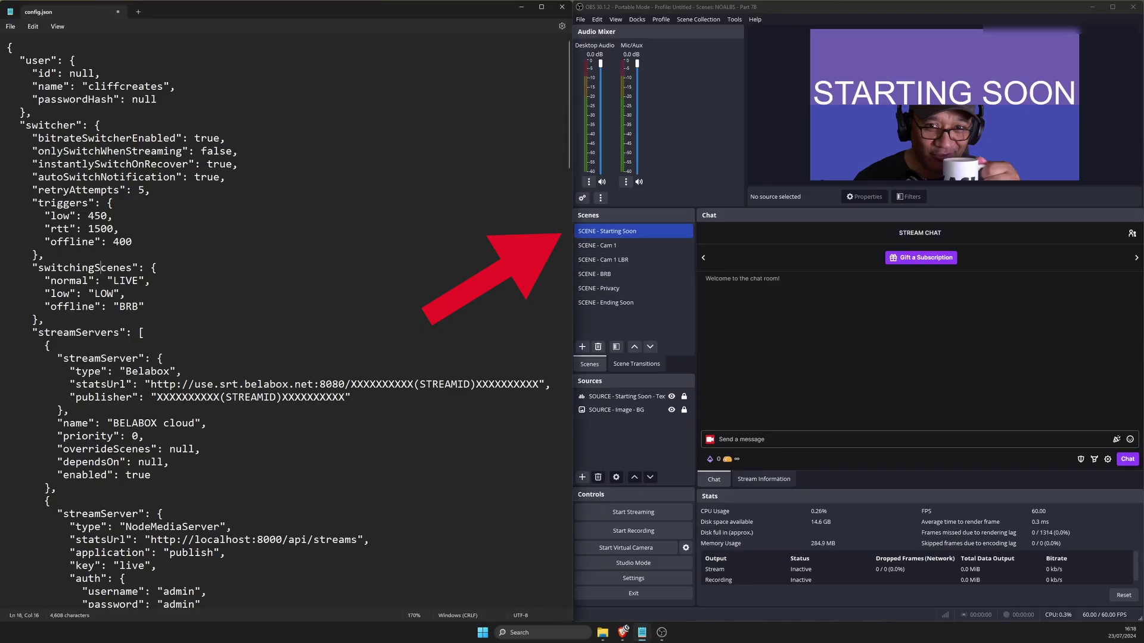
- Set the "normal" value under switchingScenes to "SCENE - Cam 1", copying the scene name from OBS
double_click(84, 269)
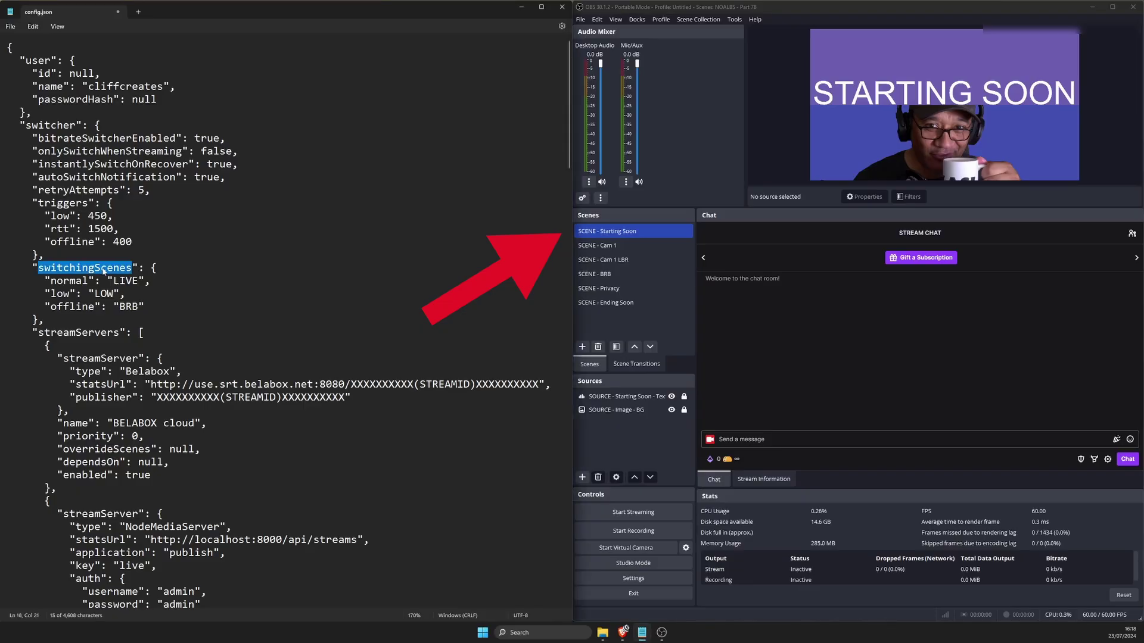
click(127, 281)
double_click(187, 341)
double_click(895, 288)
right_click(888, 291)
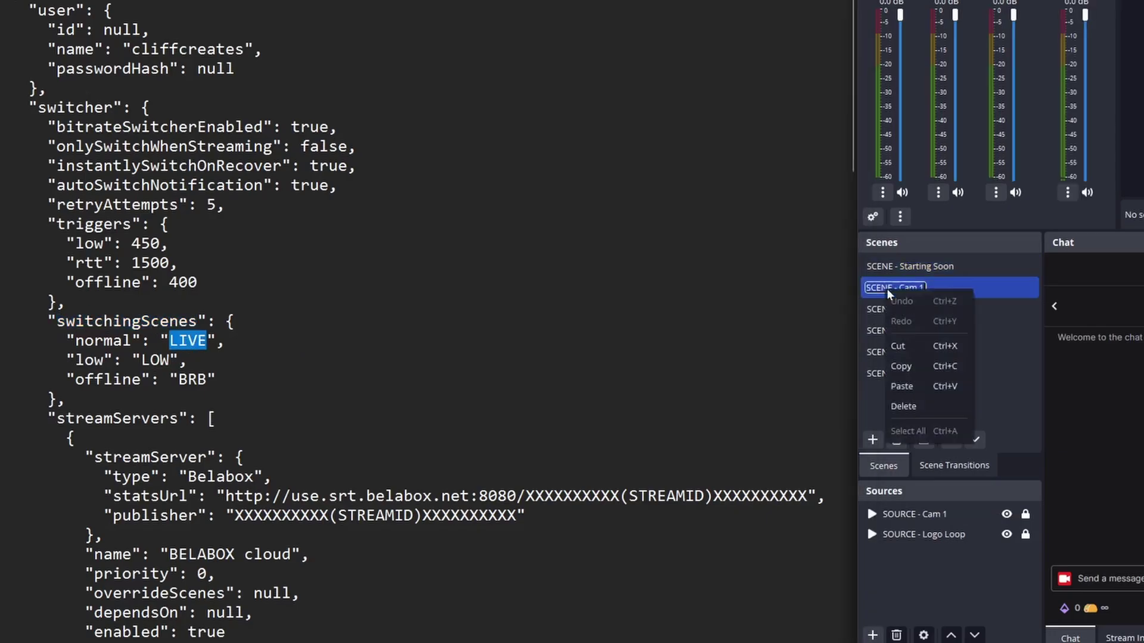
click(900, 366)
right_click(206, 342)
click(227, 411)
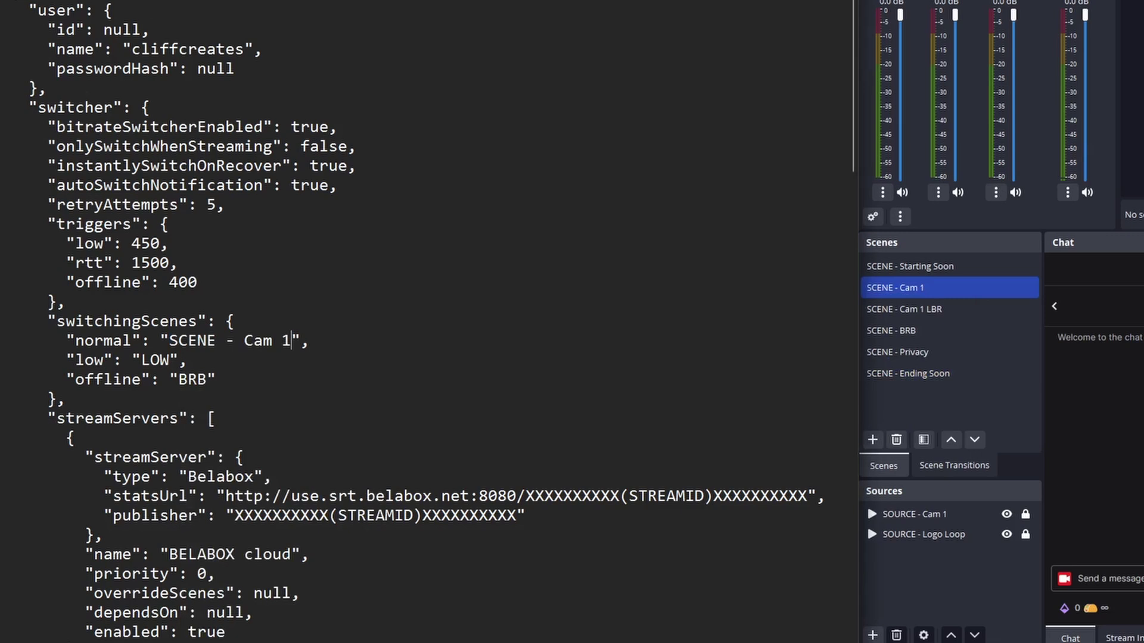
- Replace the "low" value under switchingScenes with the OBS scene name "SCENE - Cam 1 LBR"
double_click(155, 360)
double_click(893, 309)
right_click(920, 307)
click(934, 379)
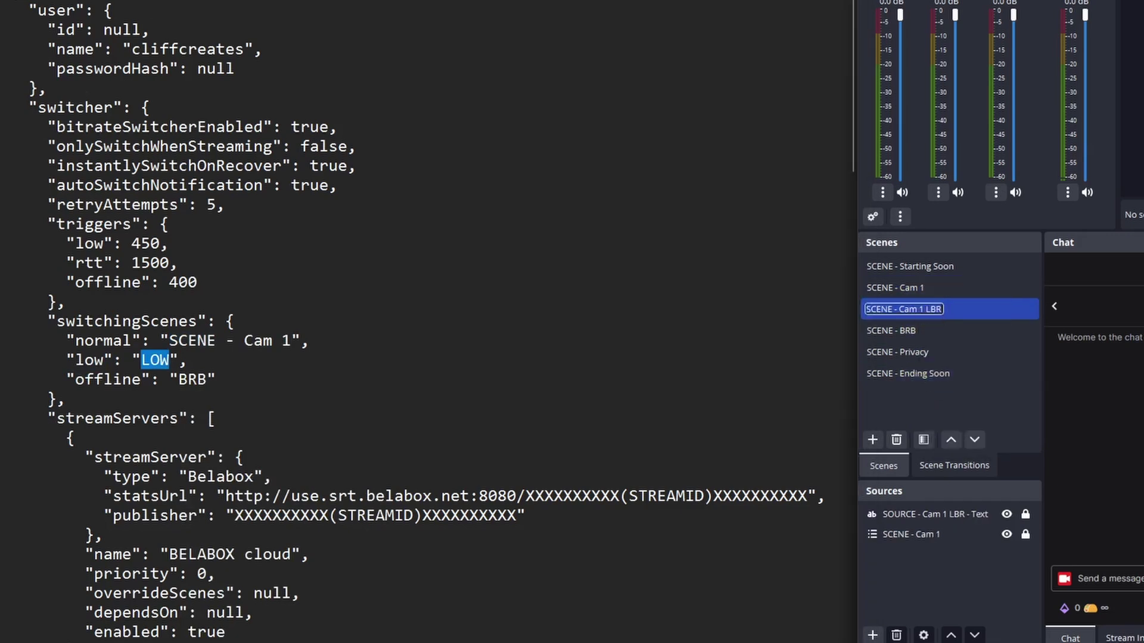
right_click(153, 368)
click(191, 457)
- Replace the "offline" value under switchingScenes with the scene name "SCENE - BRB" copied from OBS
double_click(192, 380)
double_click(894, 330)
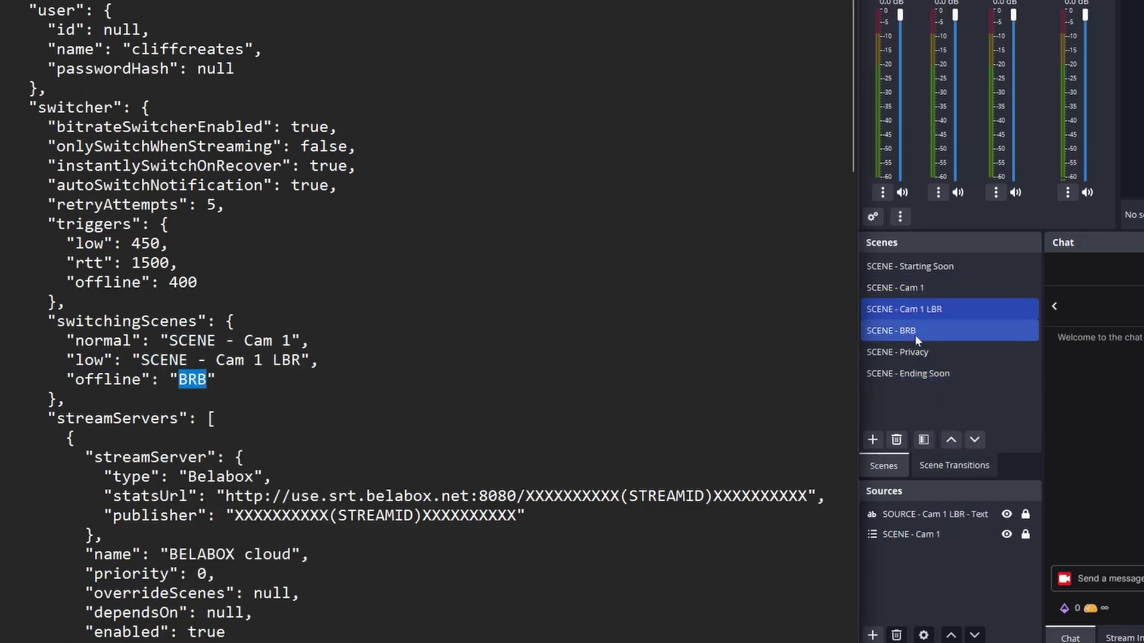
right_click(887, 334)
click(902, 410)
right_click(211, 379)
click(235, 474)
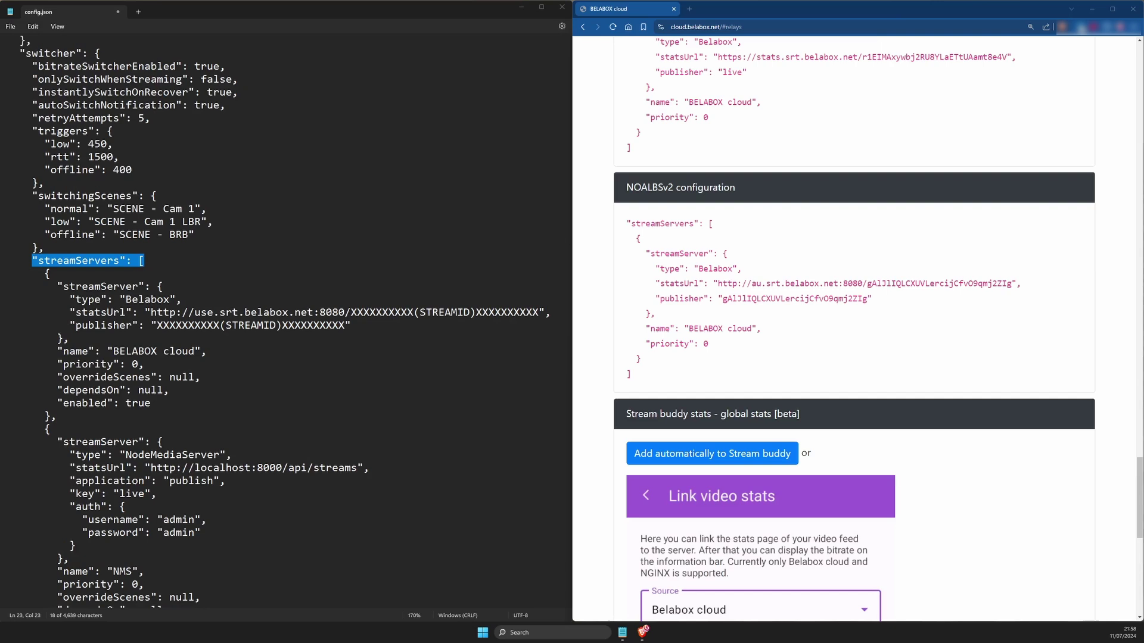
- Copy the whole streamServers block from the NOALBSv2 configuration on the BELABOX cloud page
drag(622, 227, 630, 374)
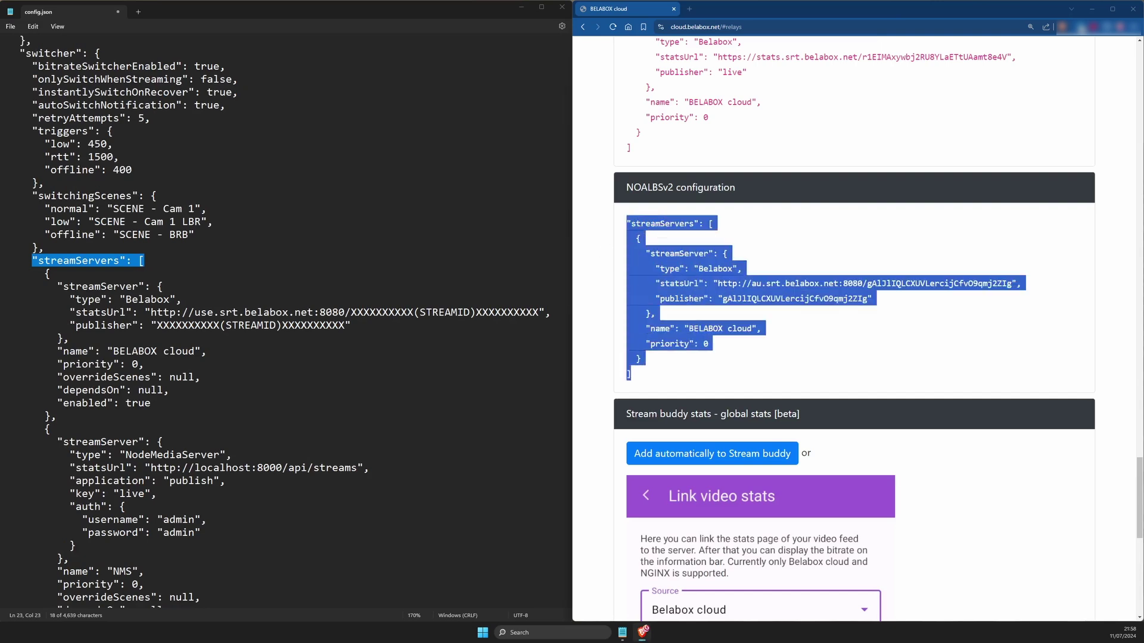
right_click(697, 282)
click(724, 290)
- Delete all the default server entries, from Belabox to Nginx, in config.json so that only an empty "streamServers": [] remains
scroll(179, 239, down, 5)
click(19, 66)
key(shift+Down)
key(shift+Down)
key(shift+Down)
key(shift+Down)
key(shift+Down)
key(shift+Down)
key(shift+Down)
key(shift+Down)
key(shift+Down)
key(shift+Down)
key(shift+Down)
key(shift+Down)
key(shift+Down)
key(shift+Down)
key(shift+Down)
key(shift+Down)
key(shift+Down)
key(shift+Down)
key(shift+Down)
key(shift+Down)
scroll(280, 322, down, 15)
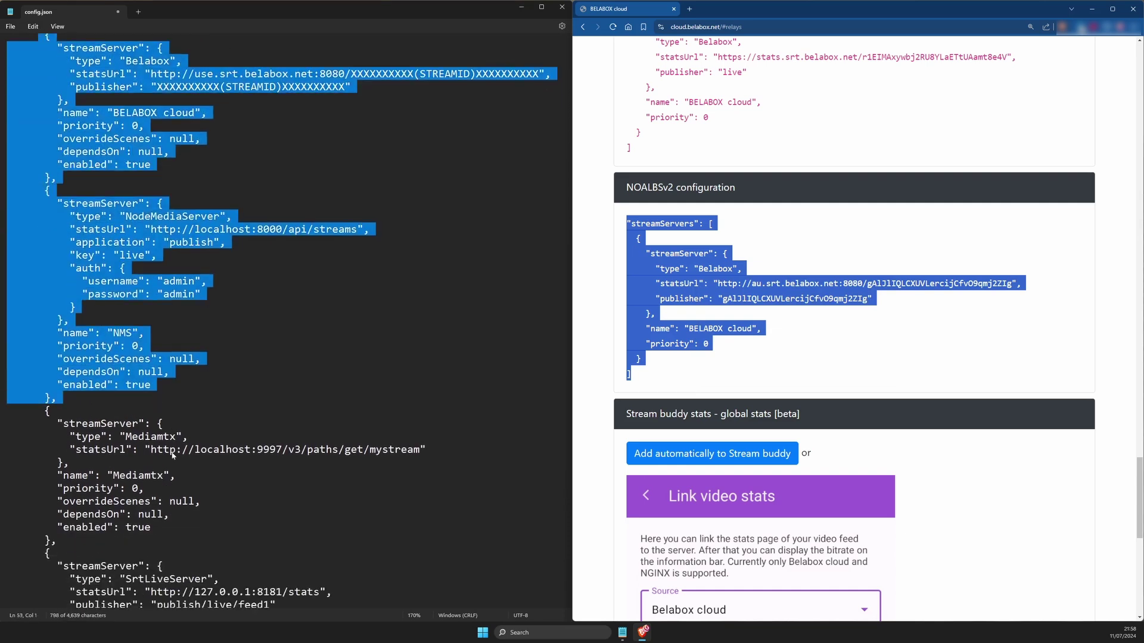
shift+click(57, 393)
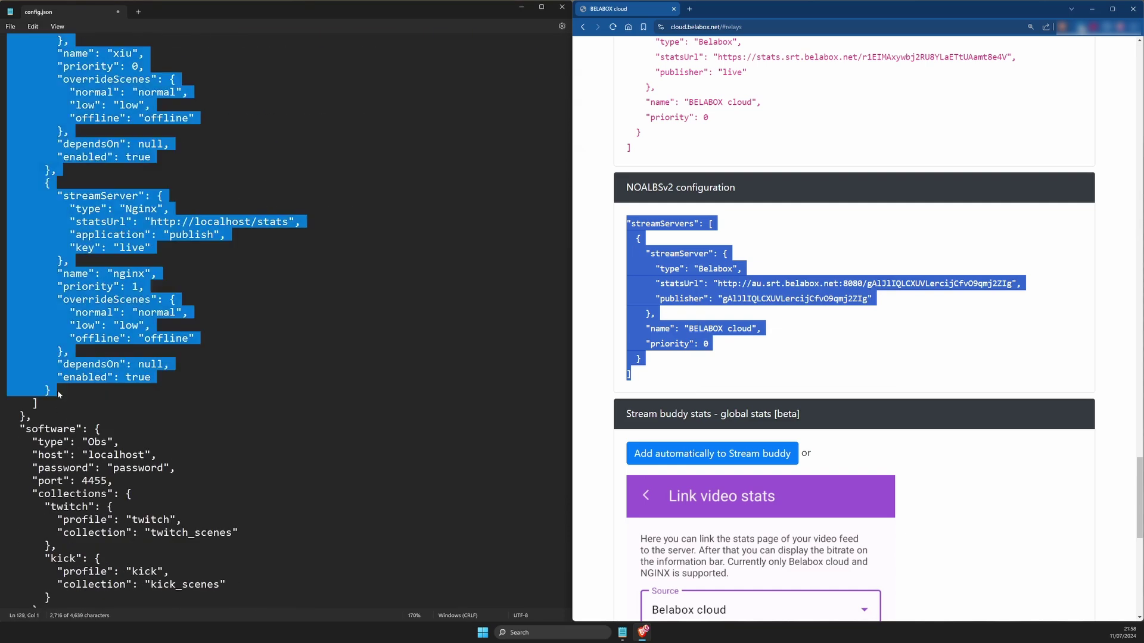
key(Delete)
scroll(133, 256, up, 7)
shift+click(128, 260)
text(: [)
- Replace the empty streamServers entry between the switchingScenes block and the software section with the copied BELABOX configuration
drag(151, 260, 31, 262)
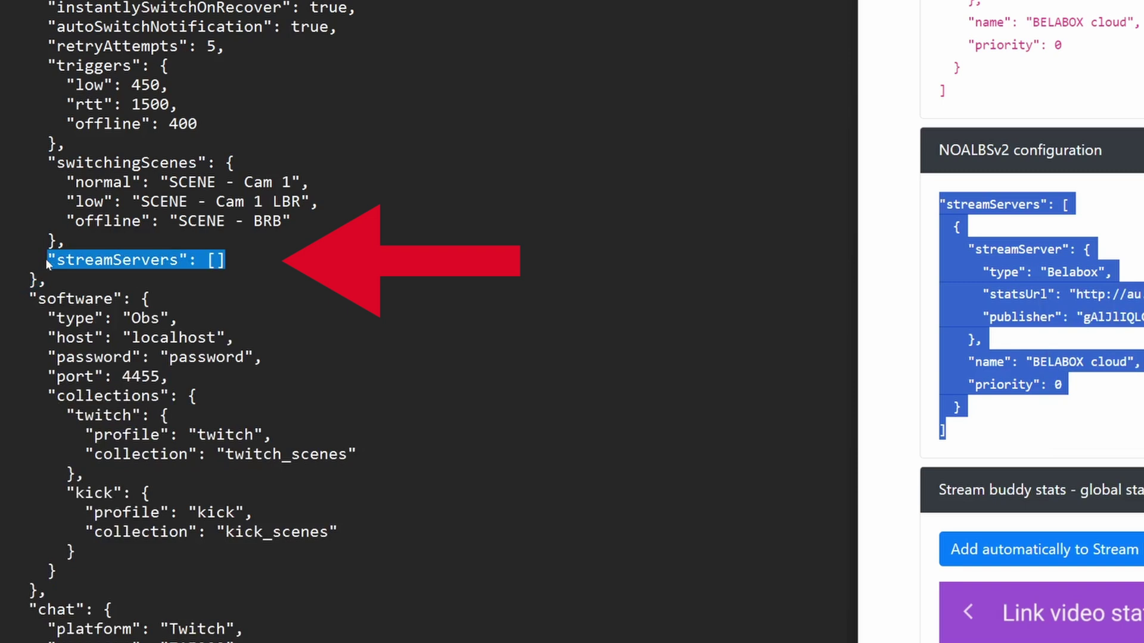
drag(66, 221, 74, 242)
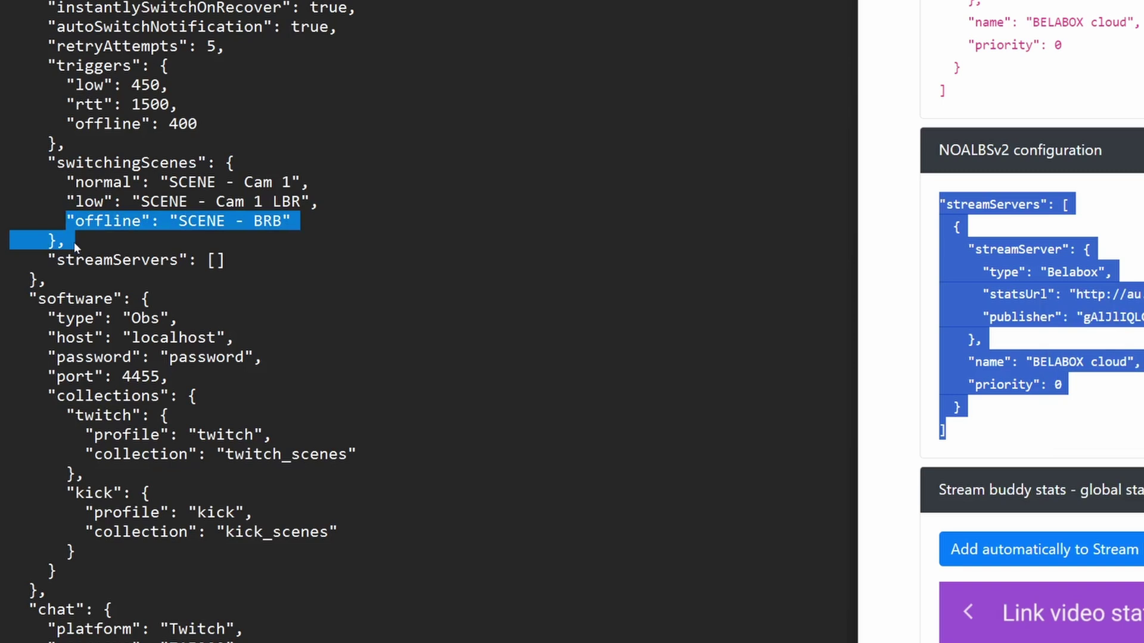
drag(29, 279, 185, 296)
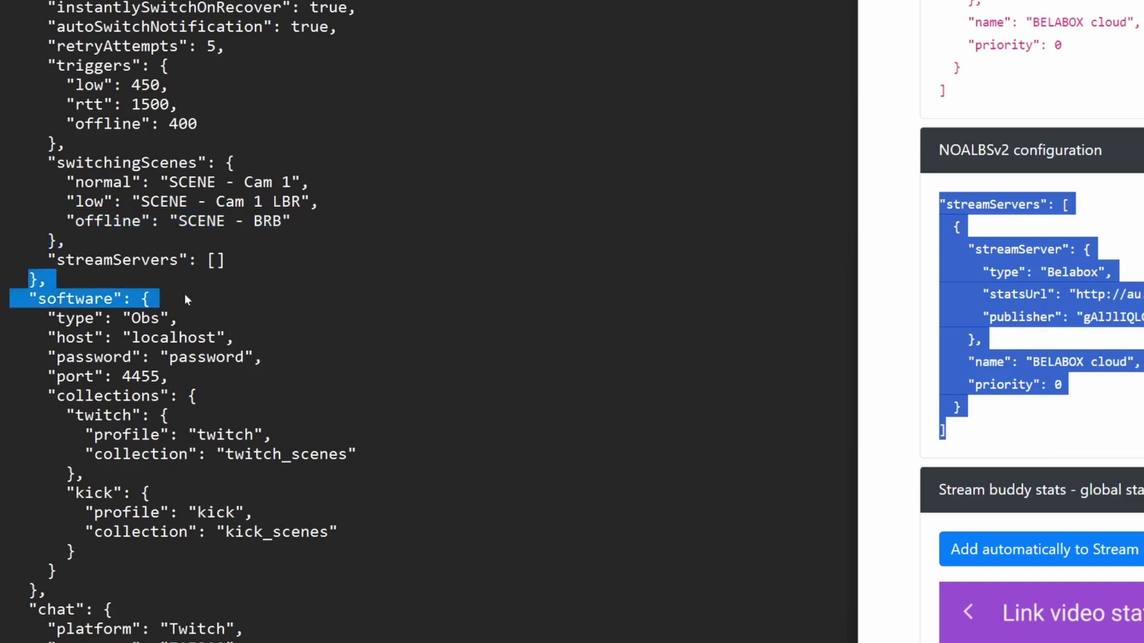
drag(67, 221, 73, 242)
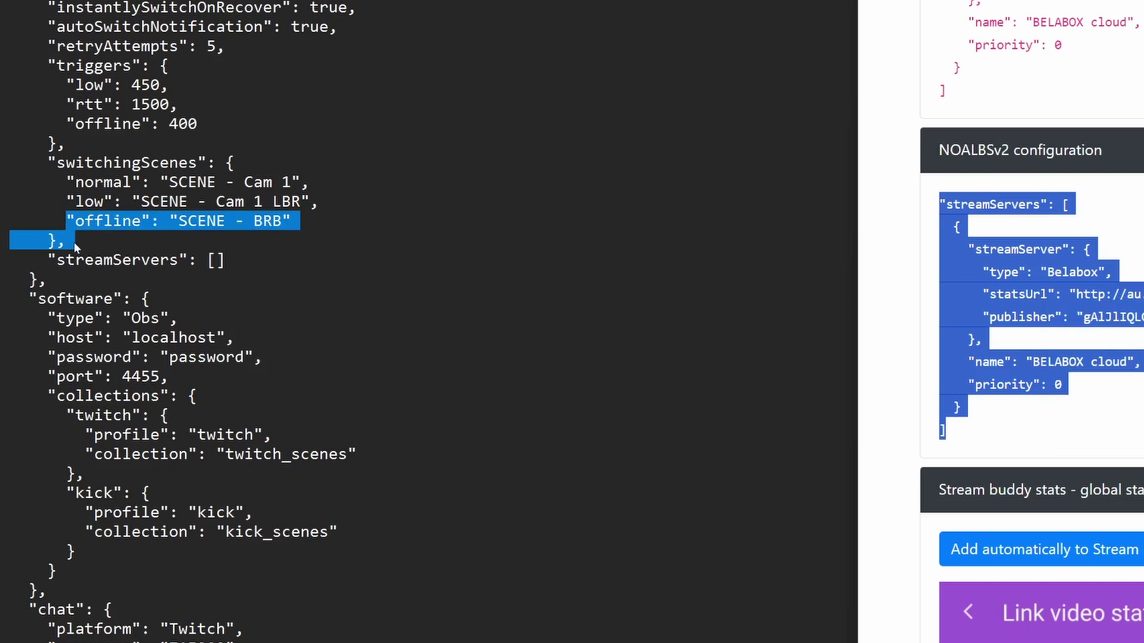
drag(12, 280, 184, 293)
drag(225, 259, 46, 258)
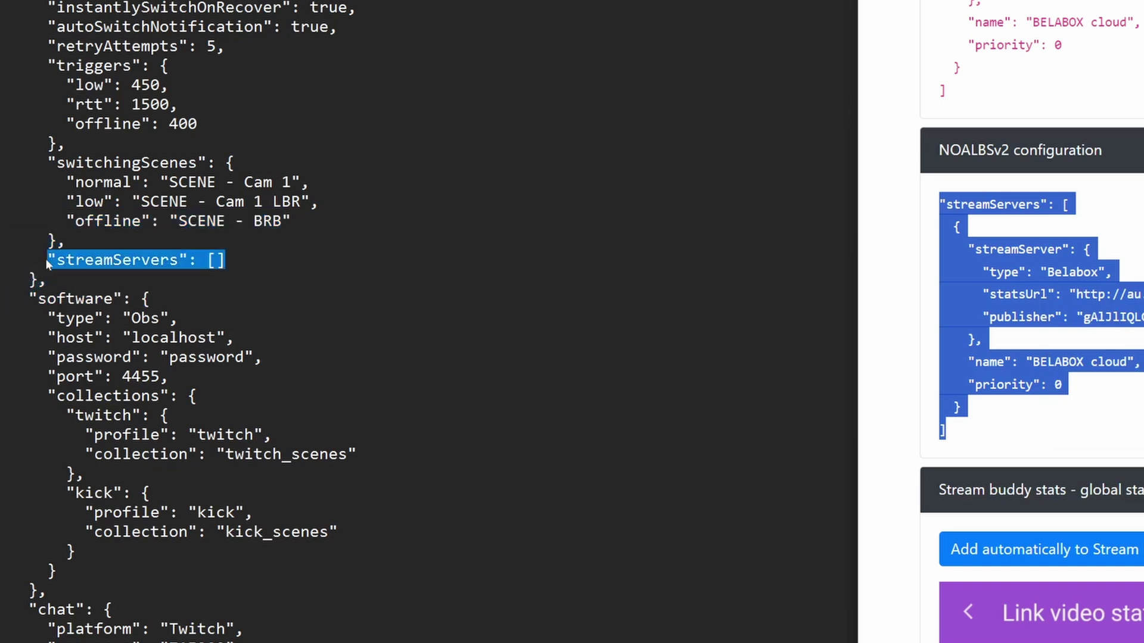
right_click(177, 264)
click(183, 368)
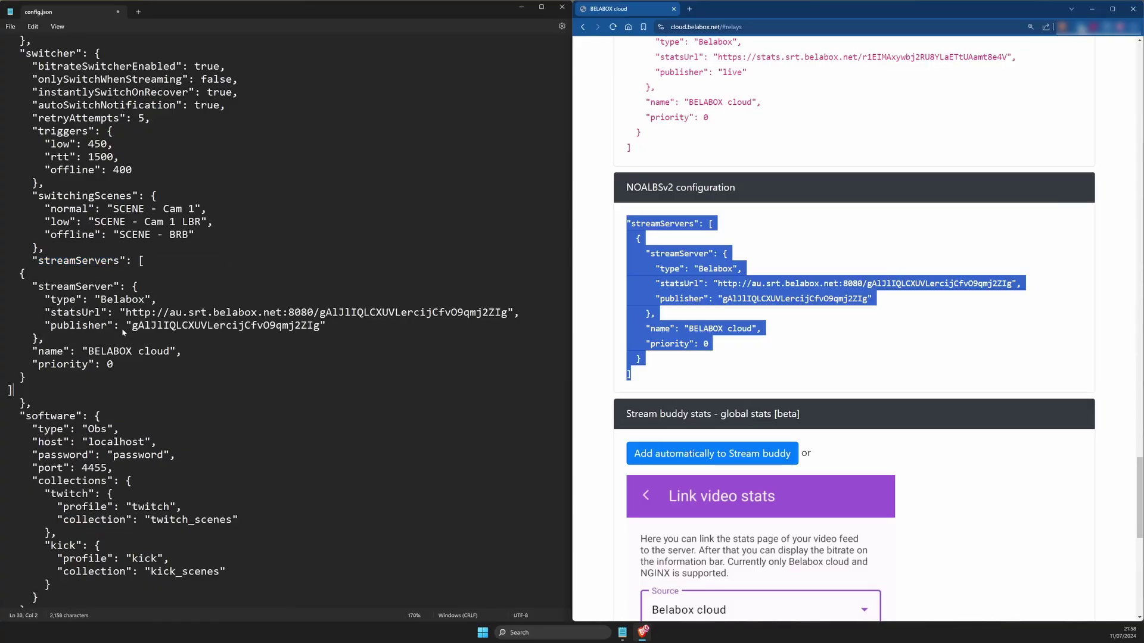
- Review the pasted streamServers block from its closing bracket upward
key(shift+Up)
key(shift+Up)
key(shift+Up)
key(shift+Up)
key(shift+Up)
key(shift+Up)
key(shift+Up)
key(shift+Up)
key(shift+Up)
key(shift+Up)
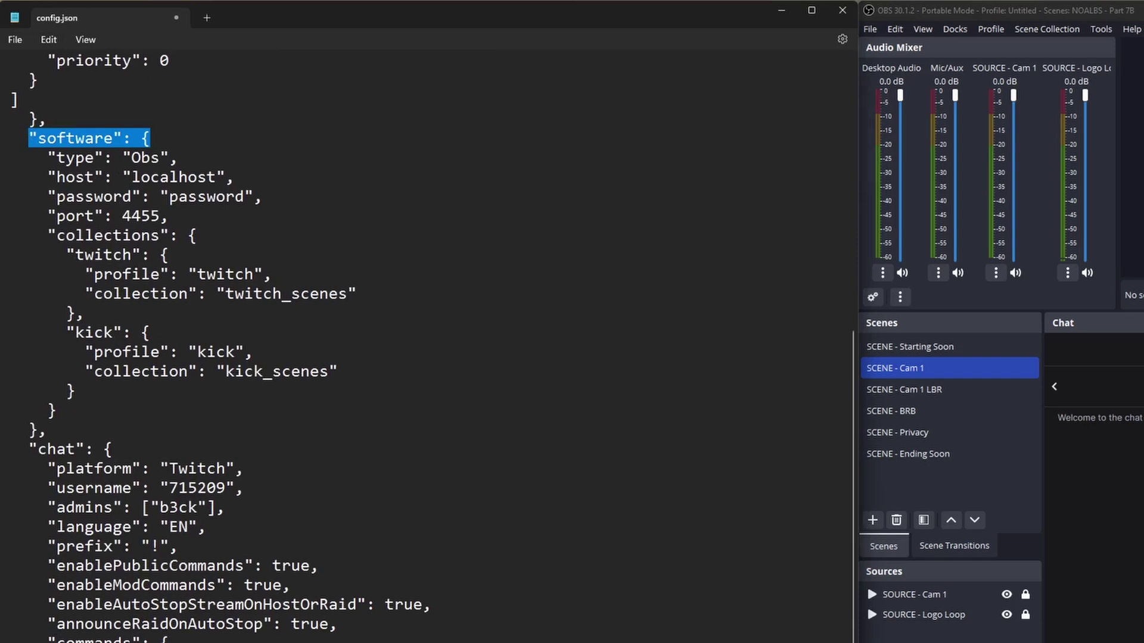
- Set the software section's password to the OBS WebSocket server password, and check the host, port and collections entries
drag(48, 177, 235, 177)
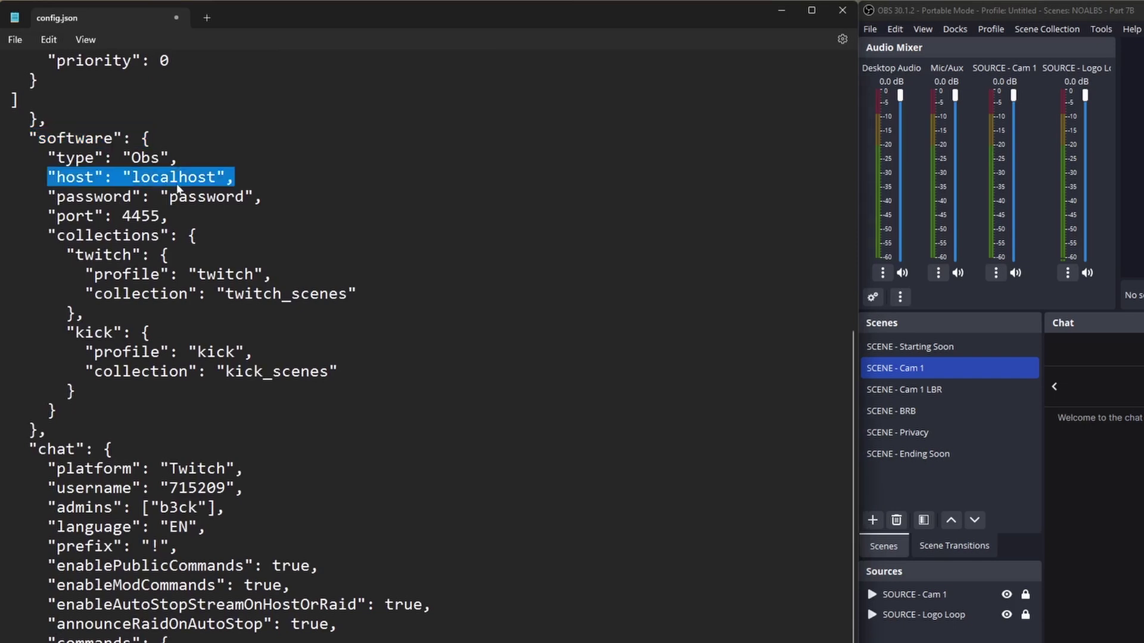
double_click(177, 179)
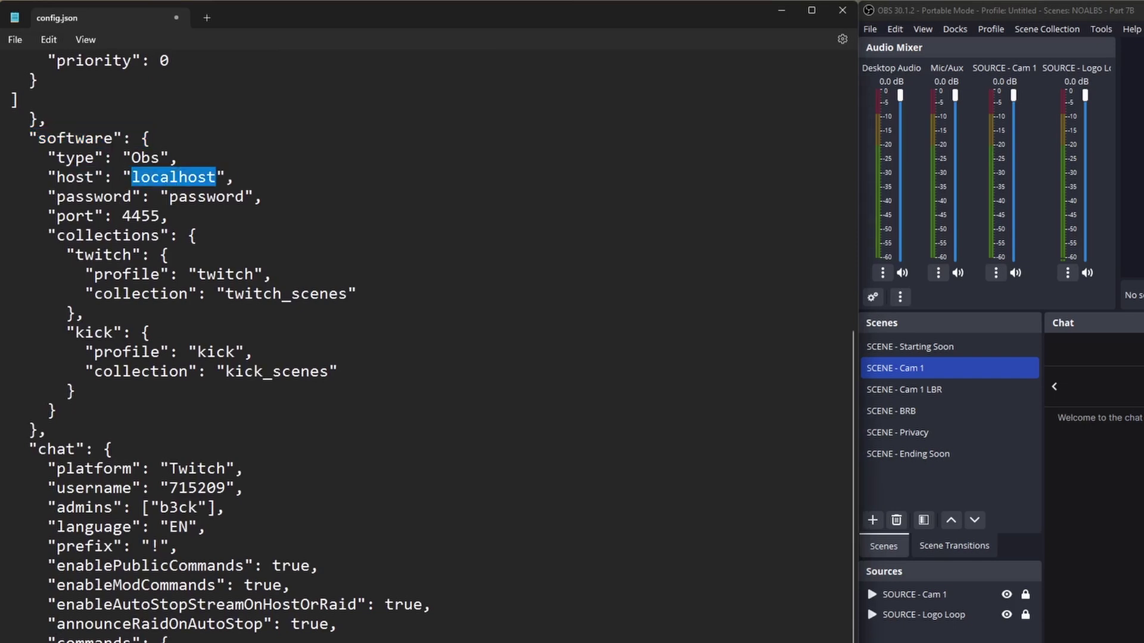
drag(261, 197, 47, 198)
double_click(212, 197)
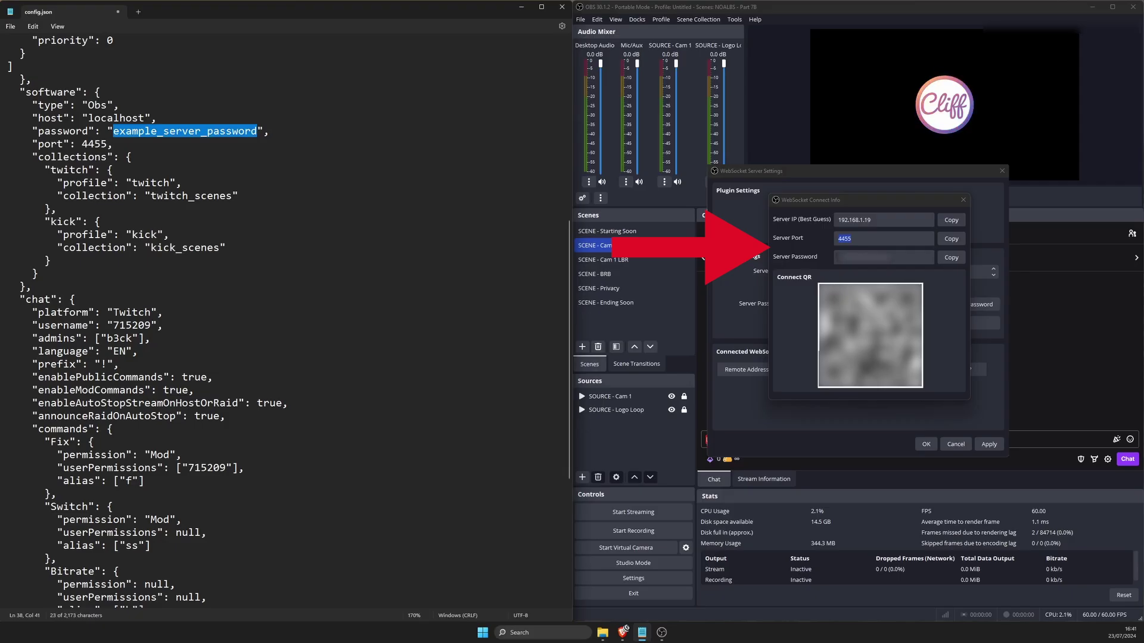
double_click(94, 143)
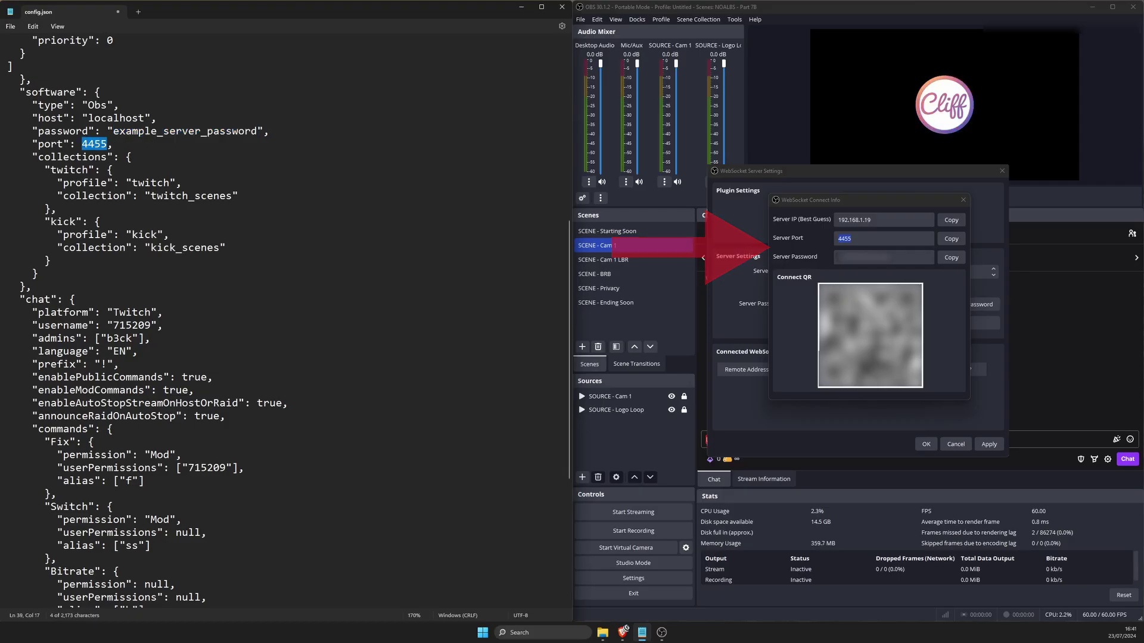
drag(33, 157, 72, 277)
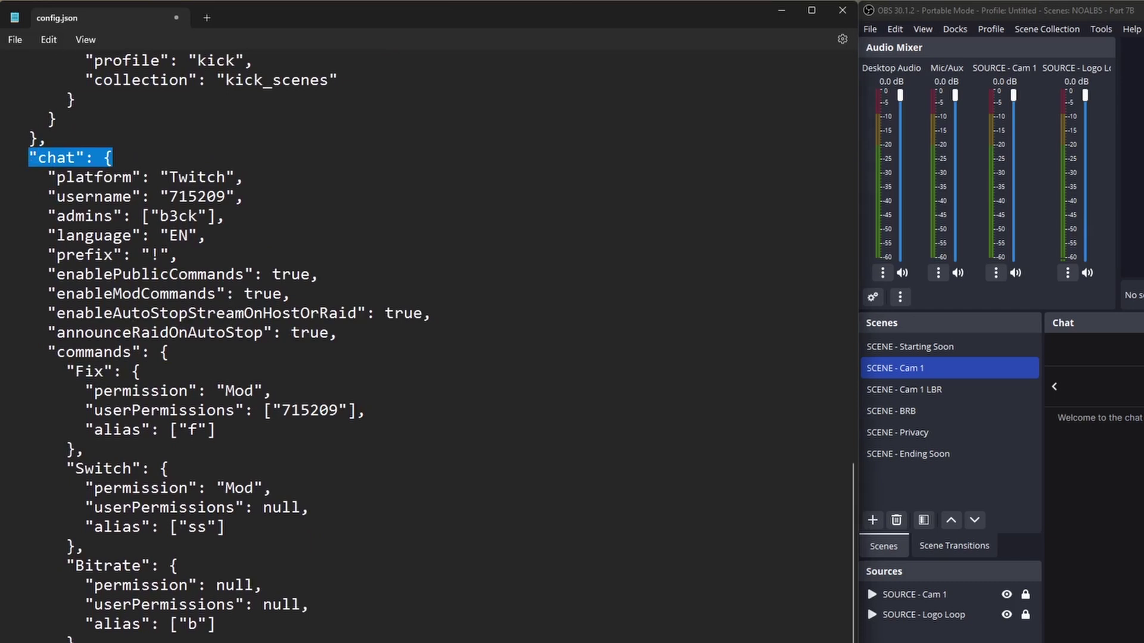
- Set both the "username" and "admins" values in the chat section to the Twitch channel's username
double_click(196, 196)
text(cliffcreates)
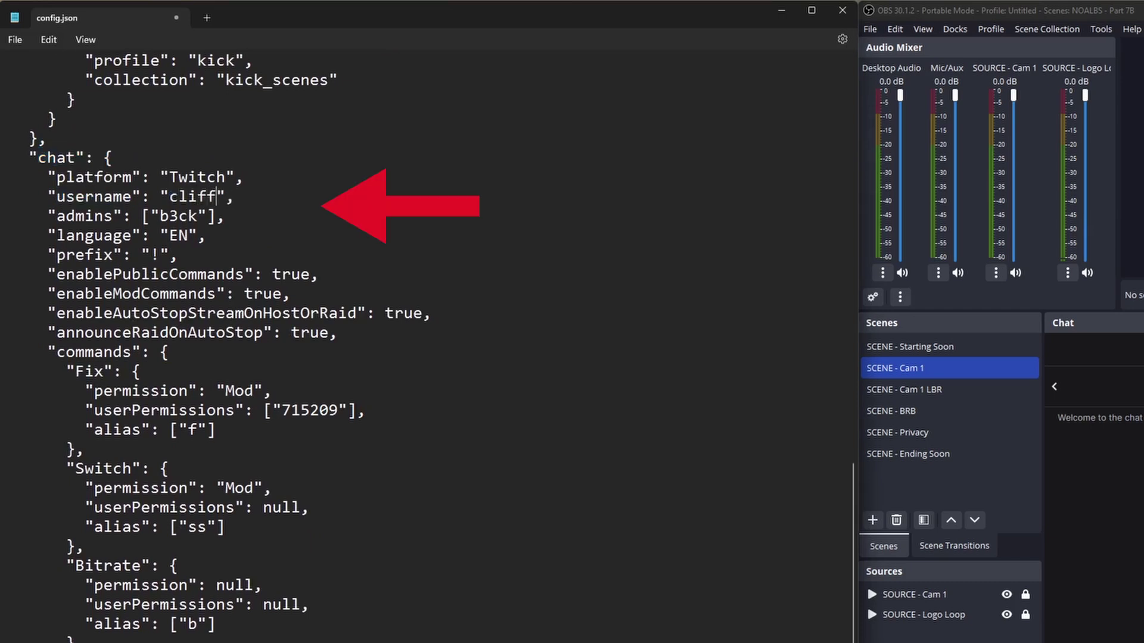
double_click(178, 215)
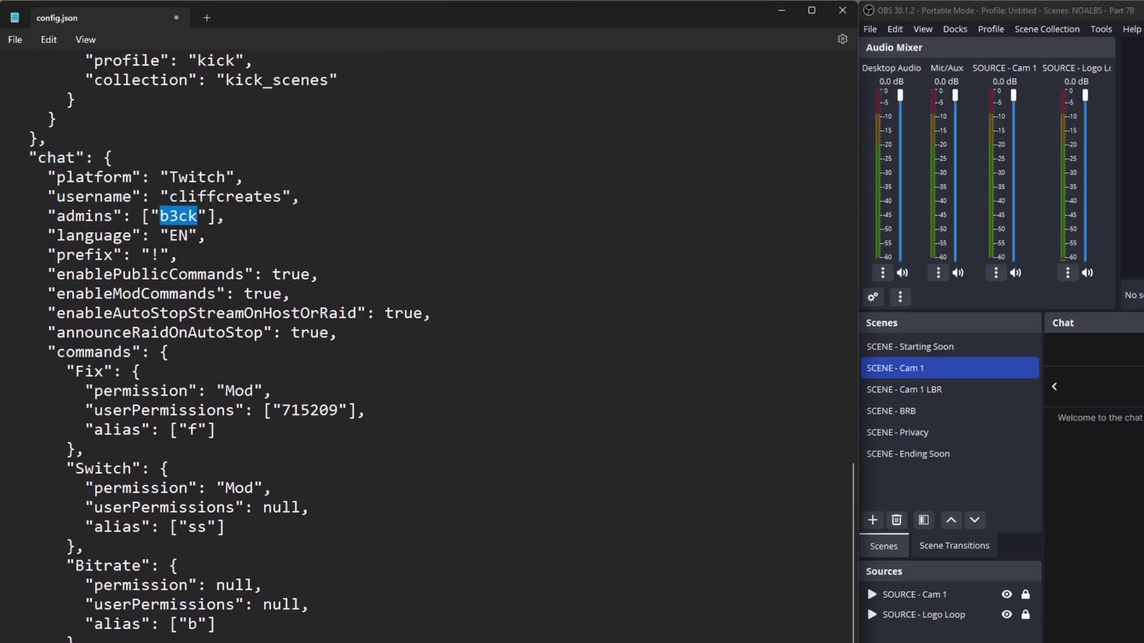
text(cliffcreates)
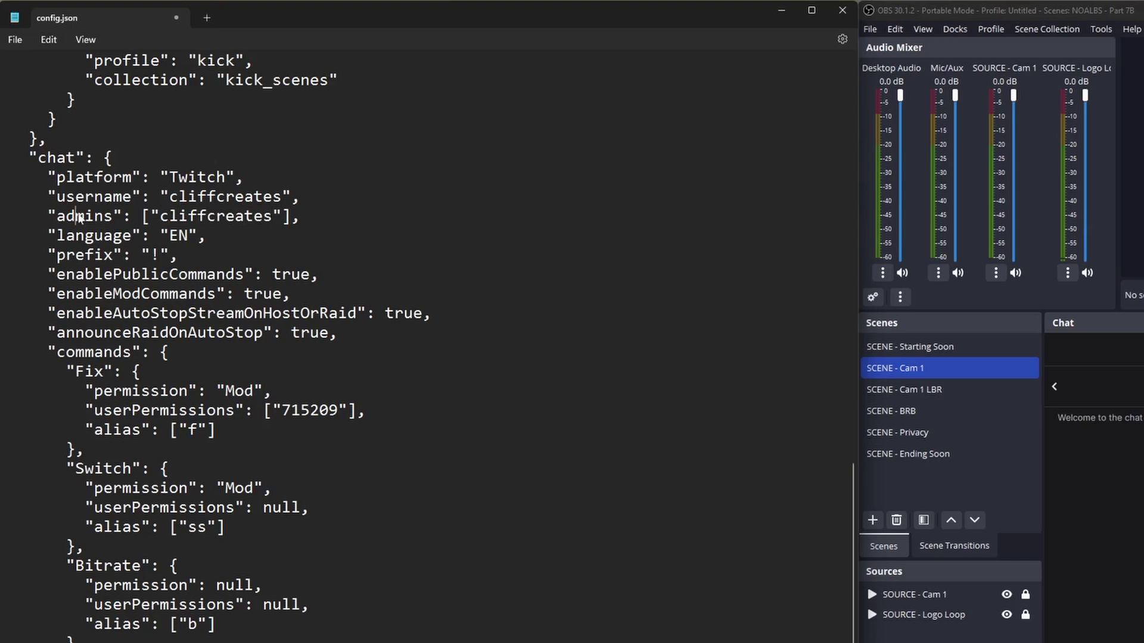
double_click(83, 216)
- Copy the username from the admins entry into the Fix command's userPermissions value
double_click(225, 217)
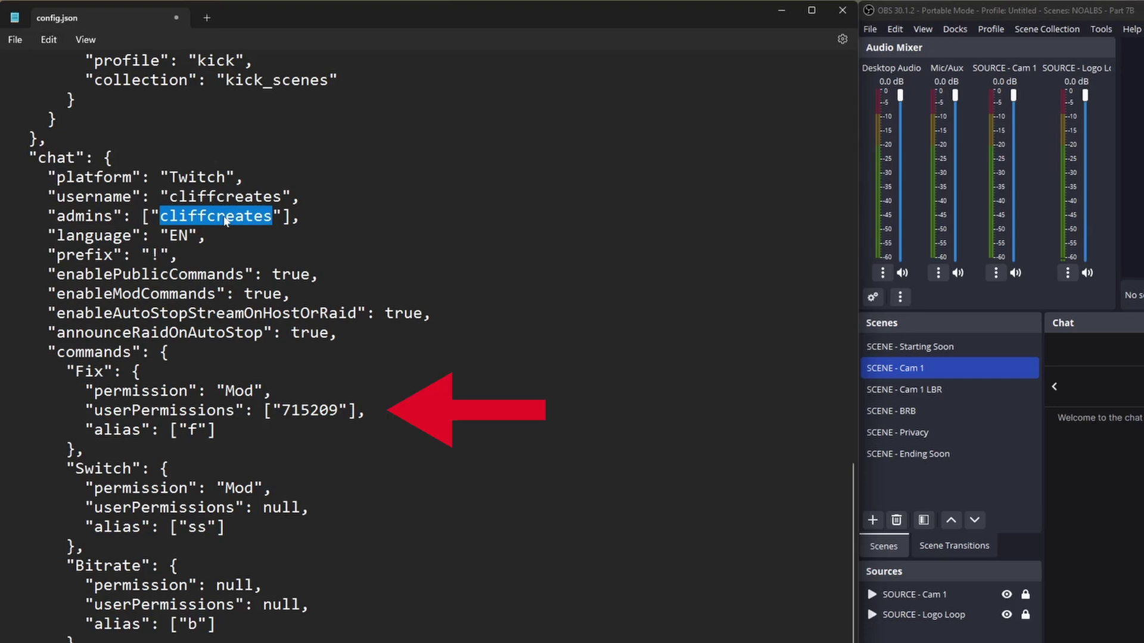
right_click(226, 220)
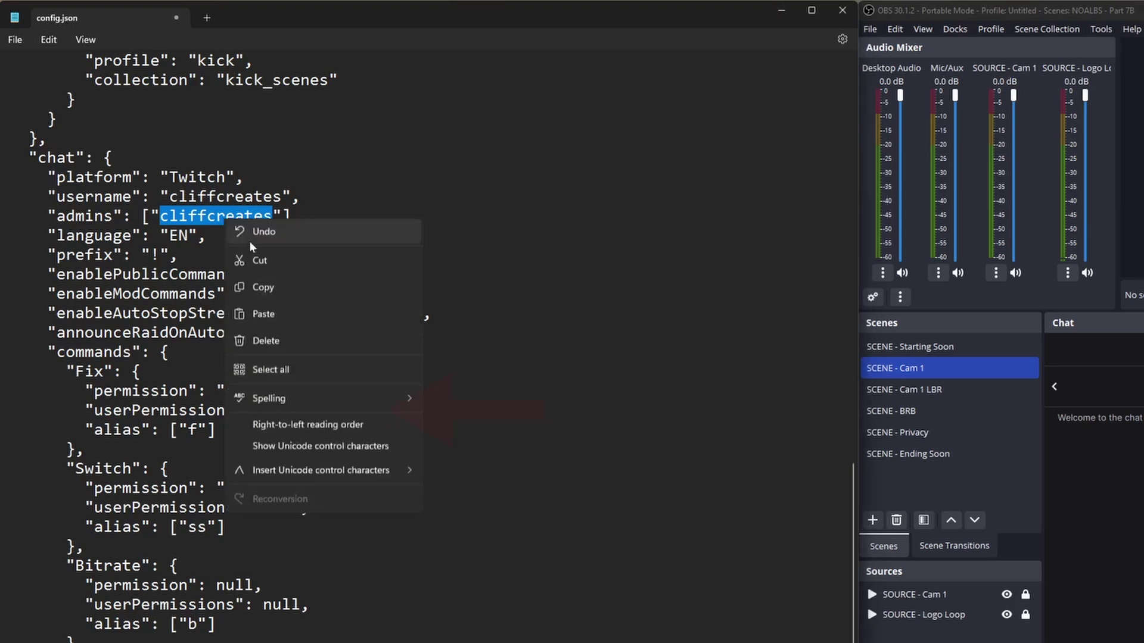
click(263, 287)
double_click(307, 411)
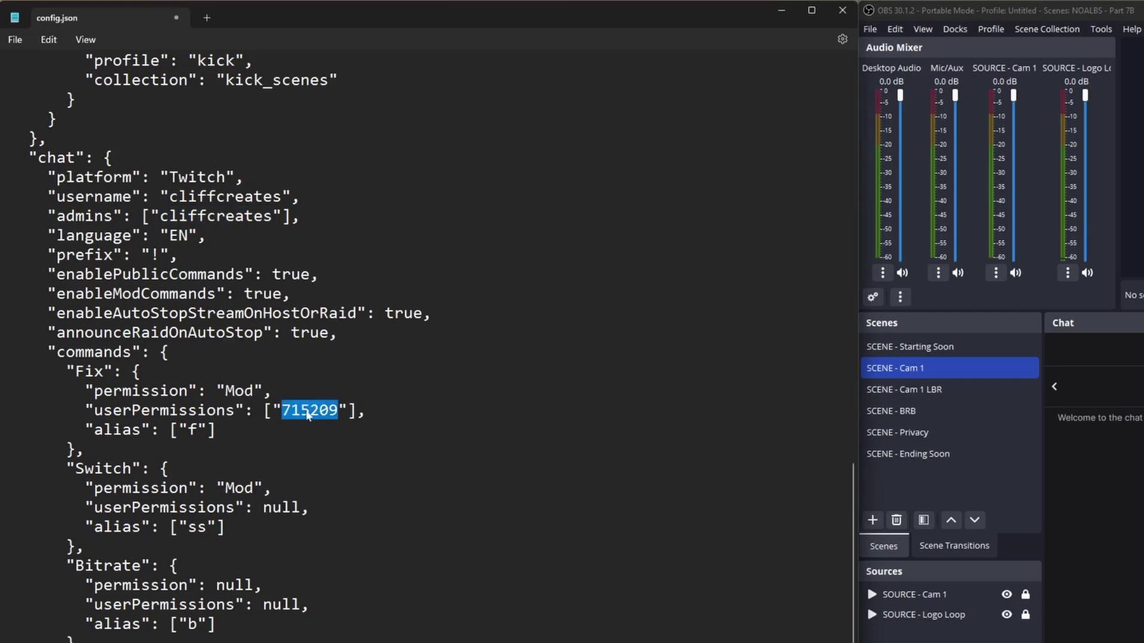
key(ctrl+v)
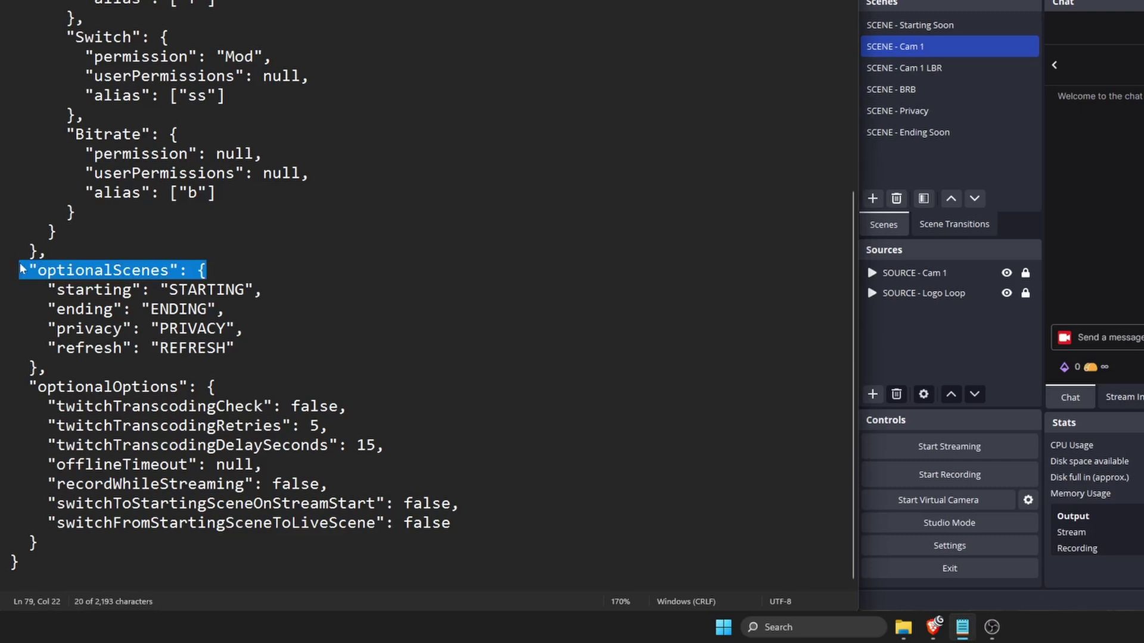
- Set the "starting" value under optionalScenes to "SCENE - Starting Soon", copying the scene name from OBS
double_click(103, 292)
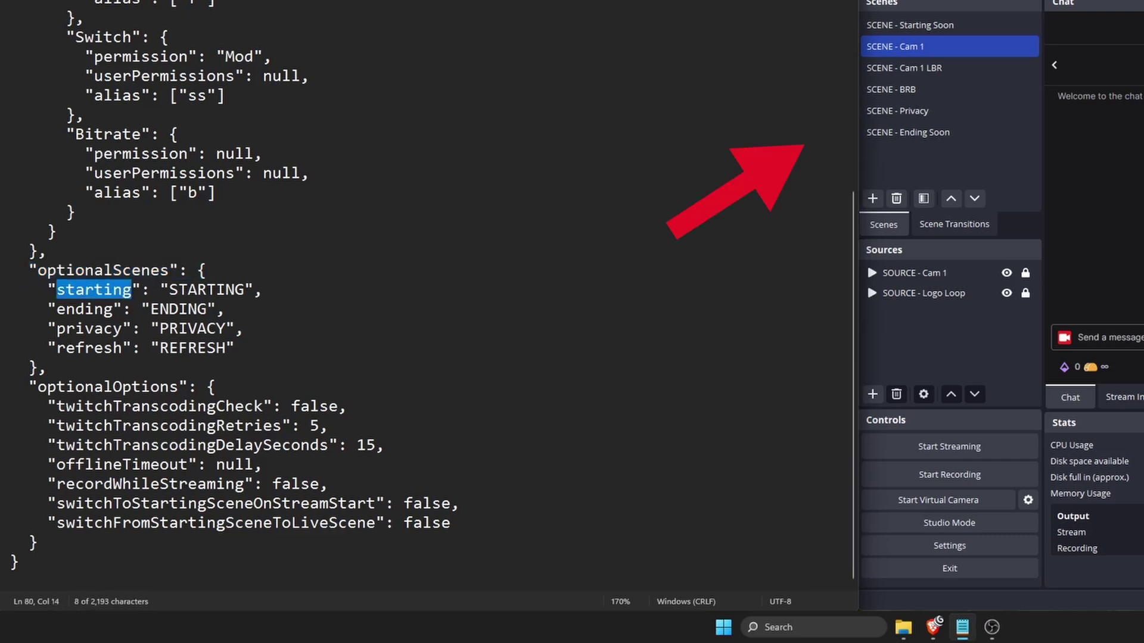
double_click(224, 292)
click(946, 25)
right_click(946, 25)
click(974, 94)
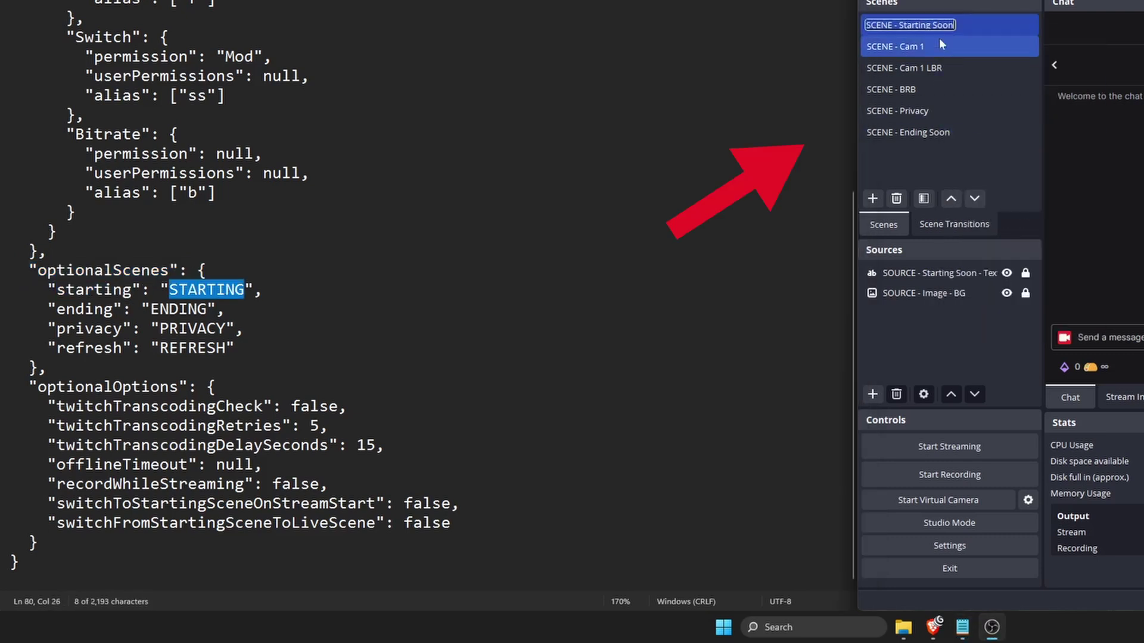
right_click(929, 25)
click(953, 91)
right_click(199, 294)
click(262, 386)
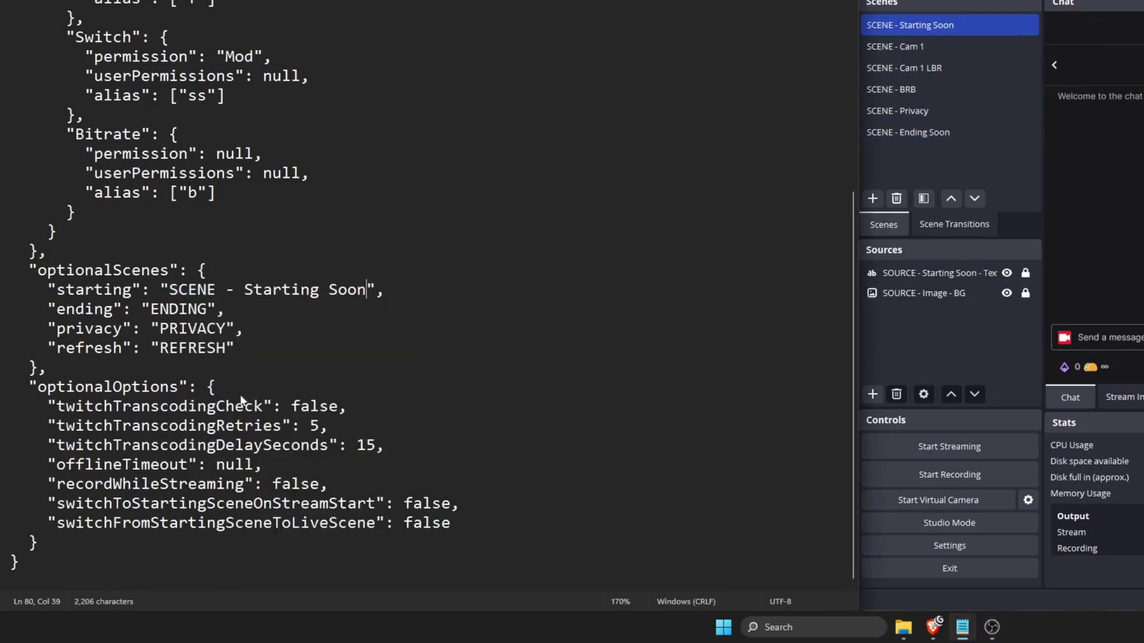
- Replace the "ending" value under optionalScenes with the OBS scene name "SCENE - Ending Soon"
click(65, 309)
double_click(179, 310)
click(912, 132)
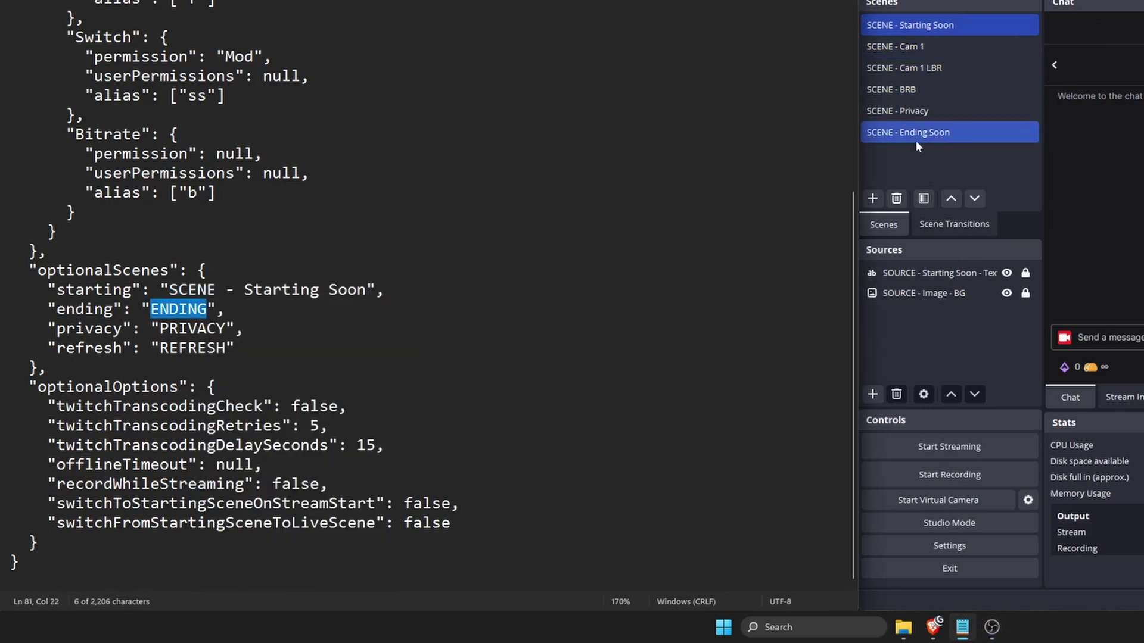
right_click(928, 134)
click(960, 208)
key(ctrl+c)
right_click(184, 309)
click(263, 401)
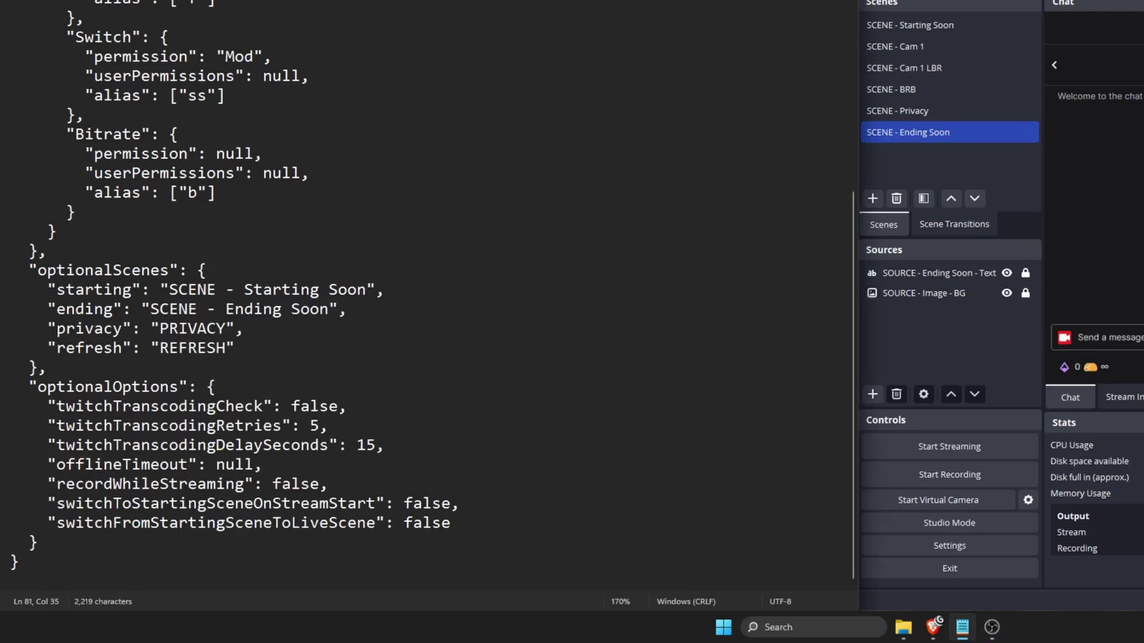
- Replace the "privacy" value under optionalScenes with the OBS scene name "SCENE - Privacy" and select the "refresh" value
double_click(192, 328)
click(929, 110)
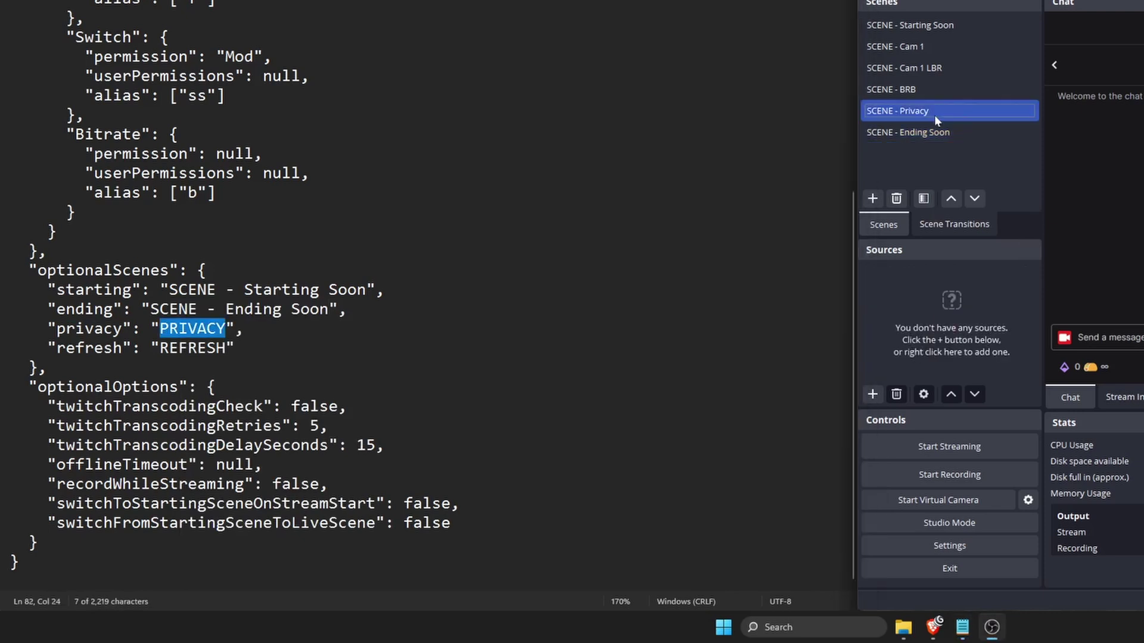
key(F2)
right_click(910, 109)
click(920, 186)
right_click(191, 328)
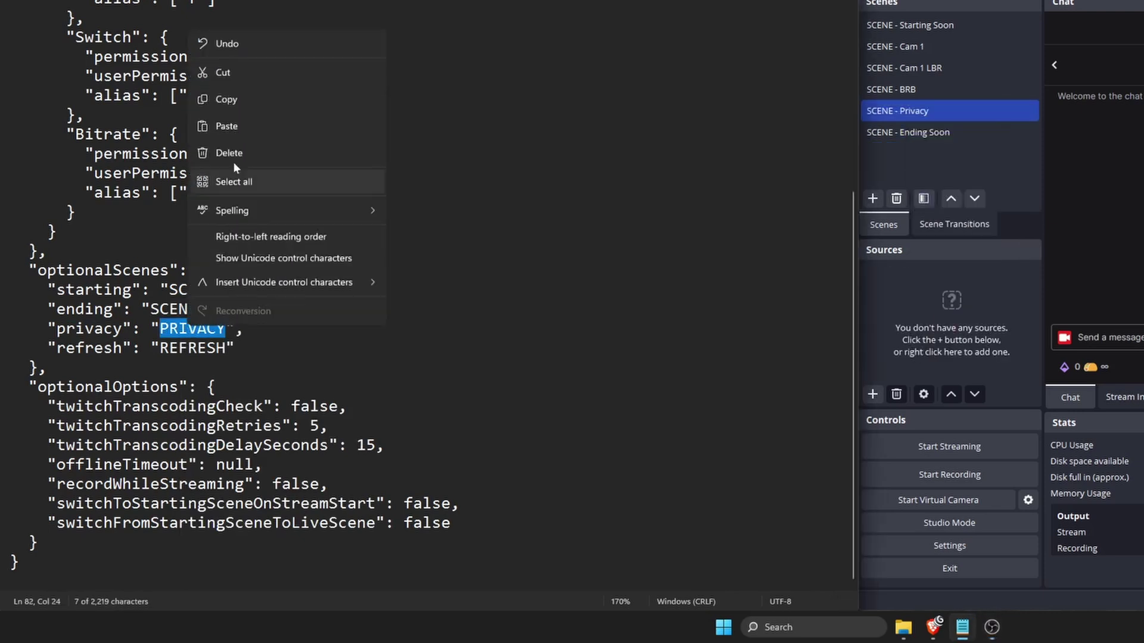
click(230, 126)
double_click(192, 348)
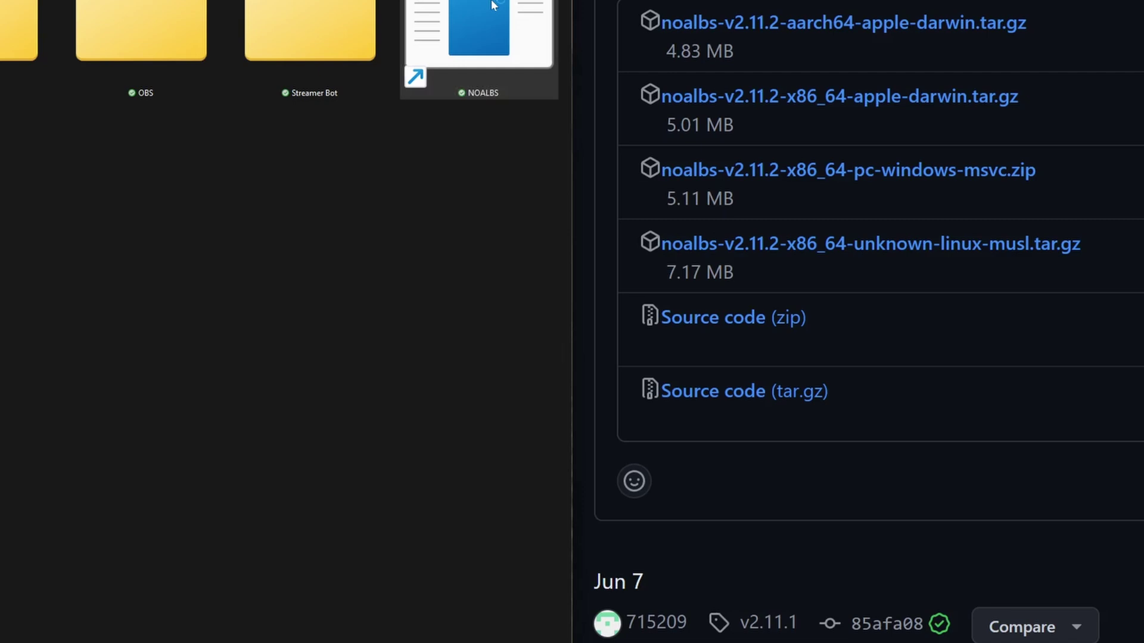
- Launch NOALBS from its folder and allow noalbs.exe to run despite the Windows SmartScreen block
double_click(519, 110)
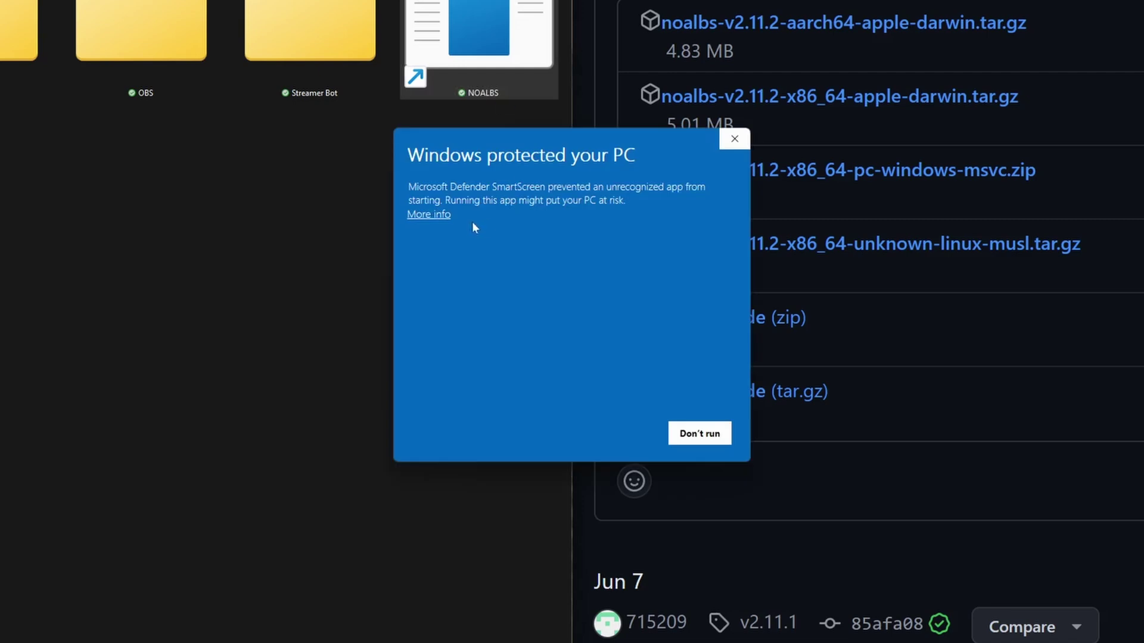
click(441, 216)
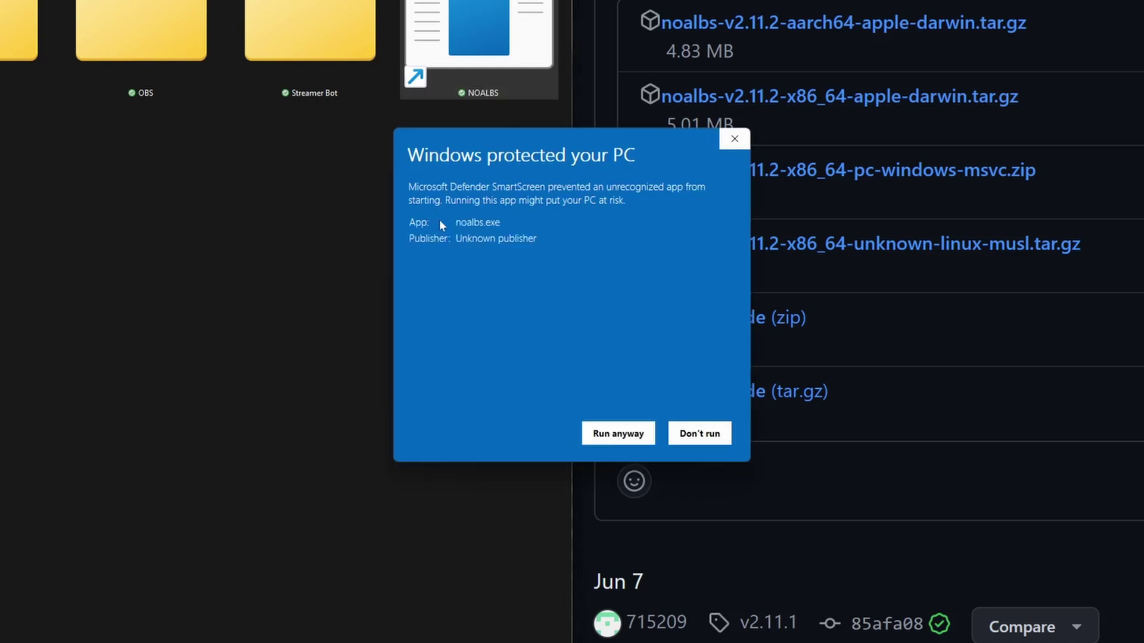
click(620, 434)
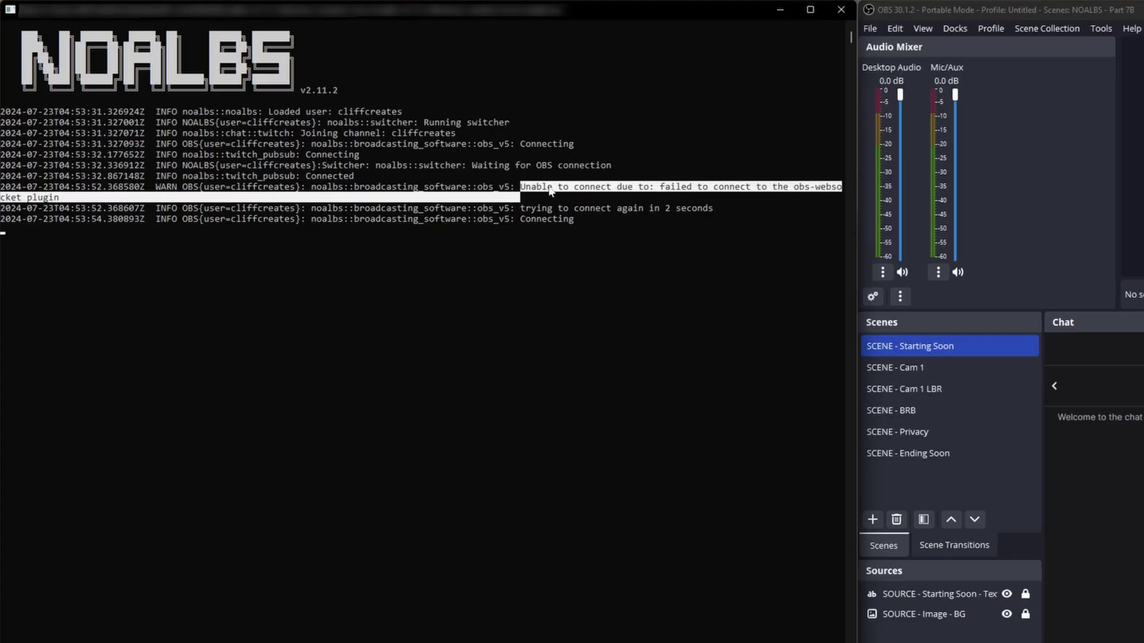
- Close the NOALBS console and set the "host" value in the software section of config.json to "localhost"
click(606, 203)
click(840, 10)
double_click(310, 191)
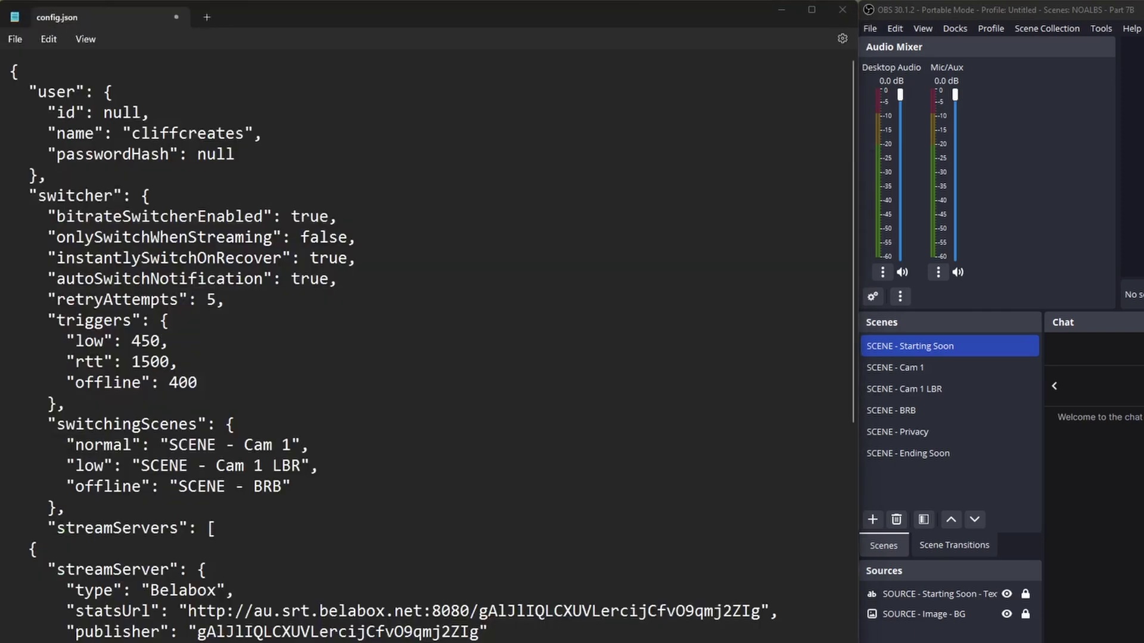
scroll(429, 345, down, 9)
drag(132, 257, 244, 258)
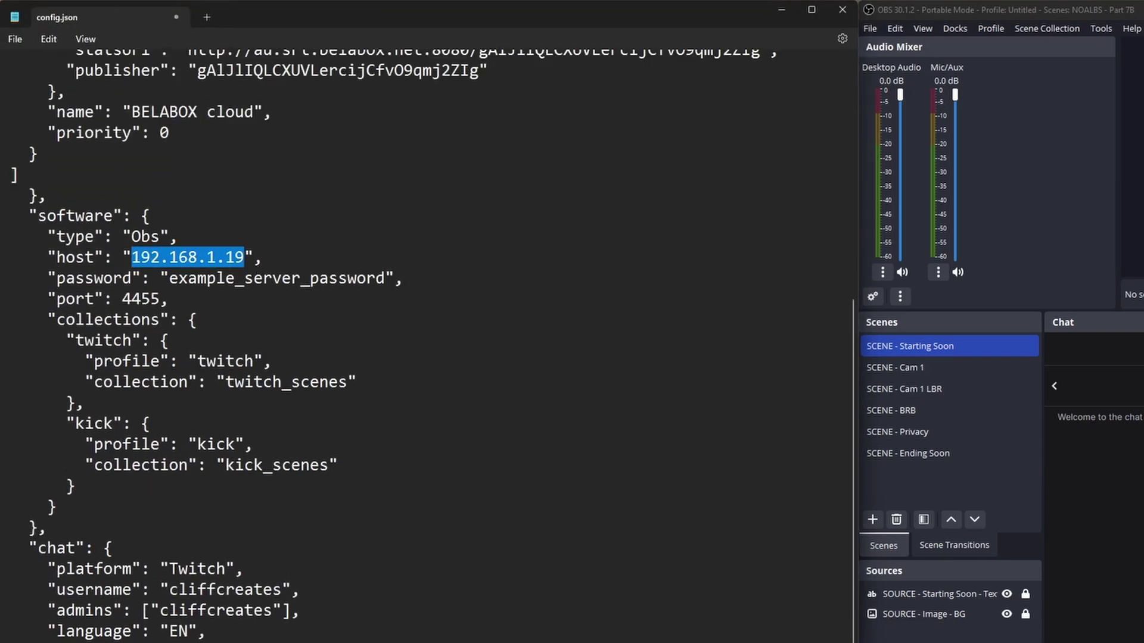
text(localhost)
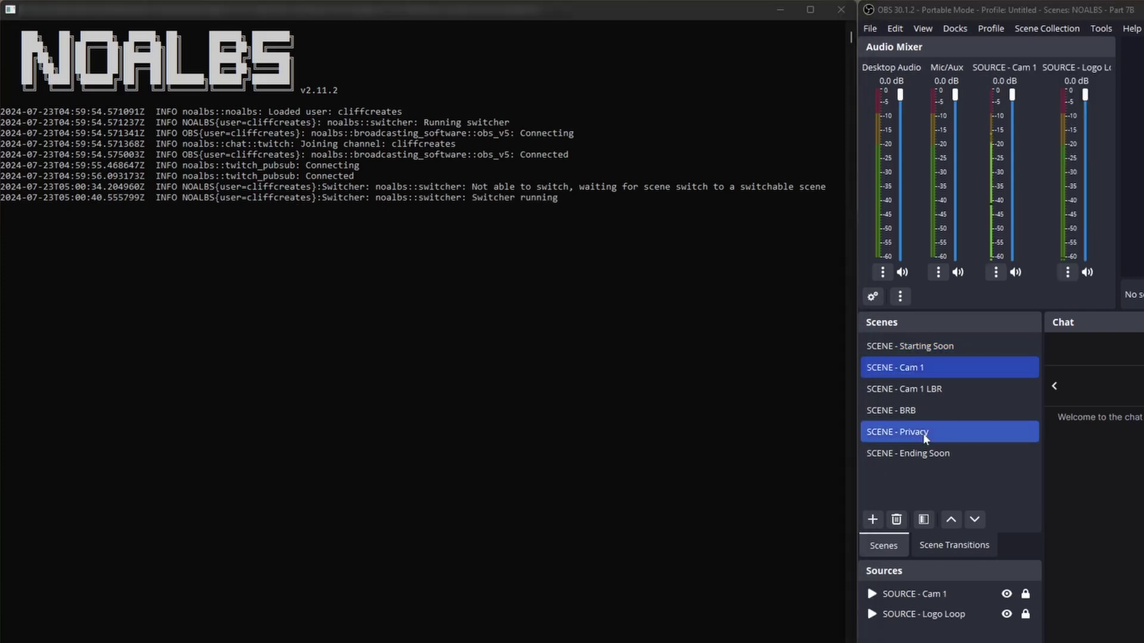
- Test the NOALBS switcher by changing the active OBS scene to Privacy, Ending Soon, back up to Cam 1, Ending Soon again and BRB
click(924, 435)
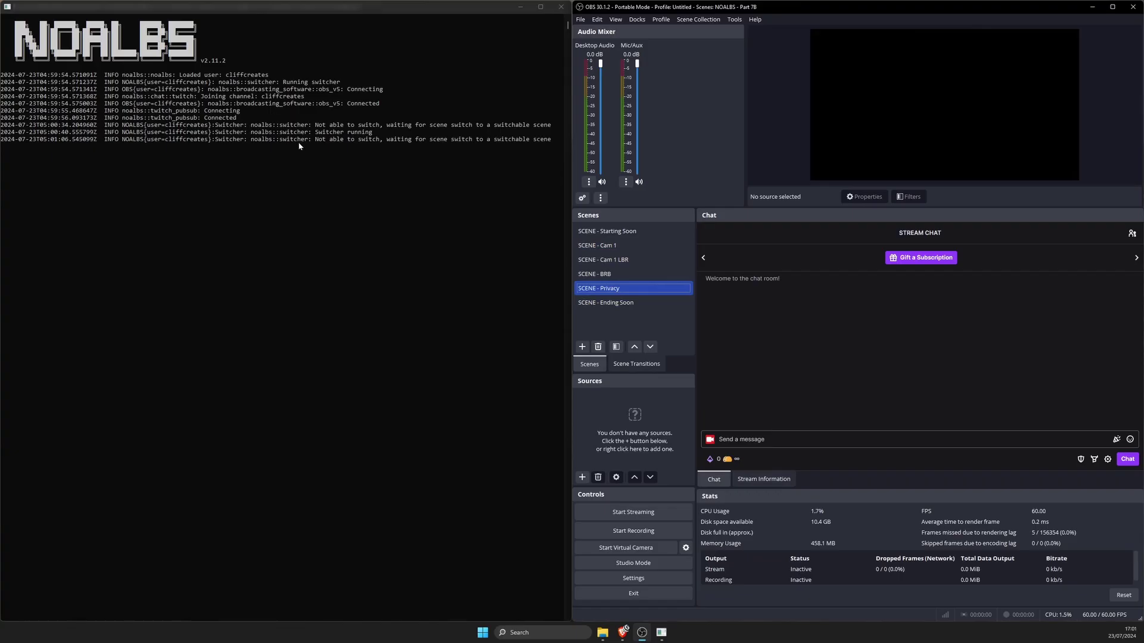
key(Down)
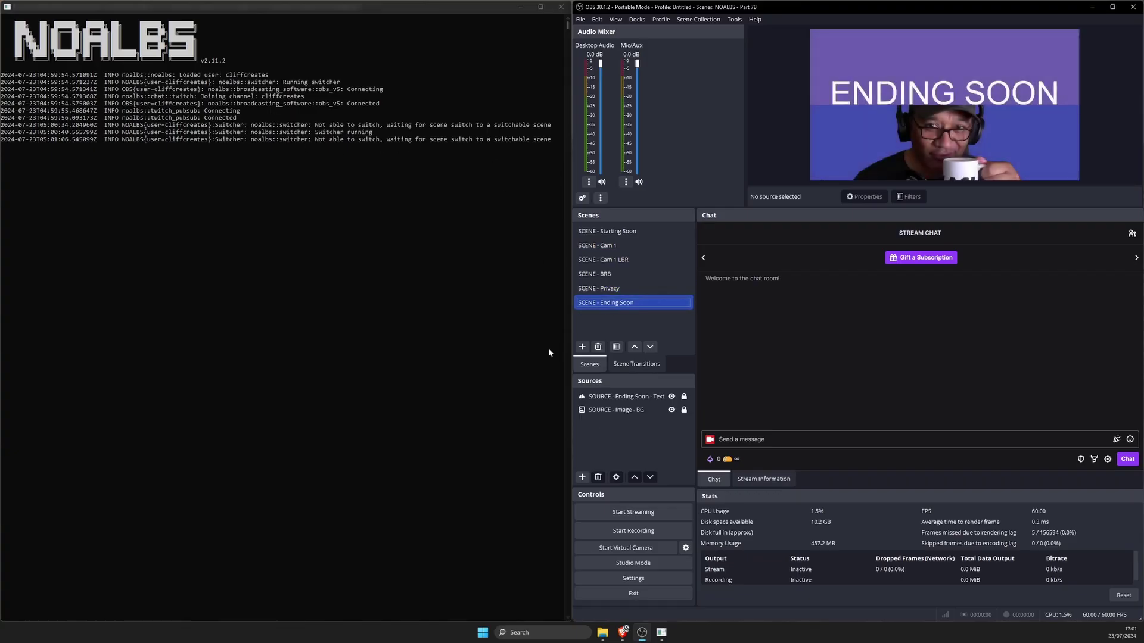
key(Up)
key(Up)
key(Up)
key(Up)
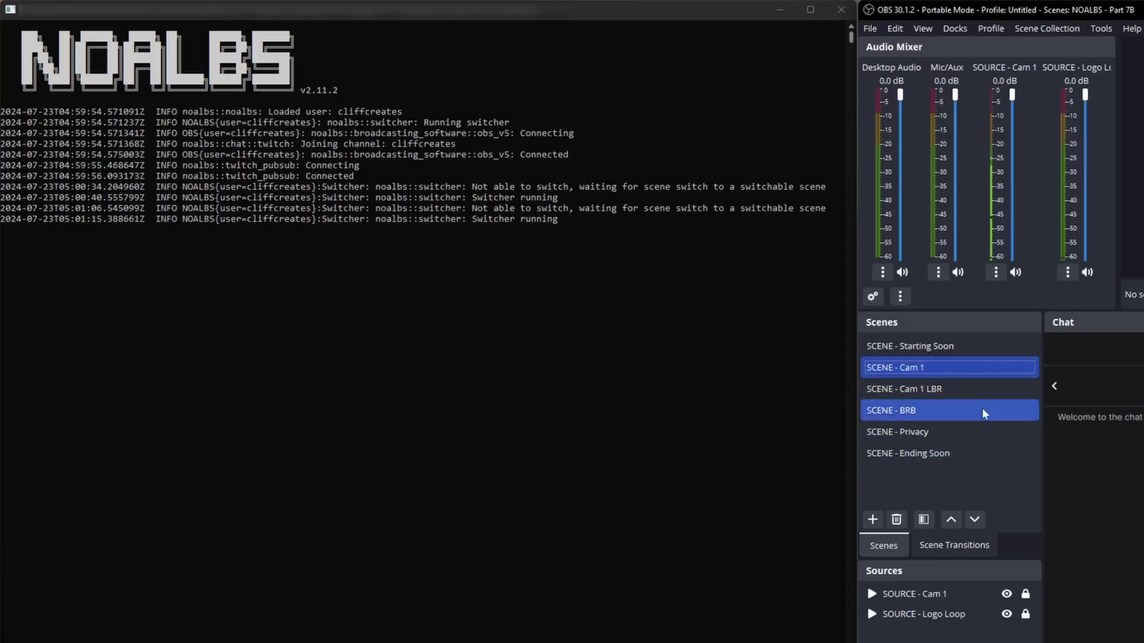
click(881, 453)
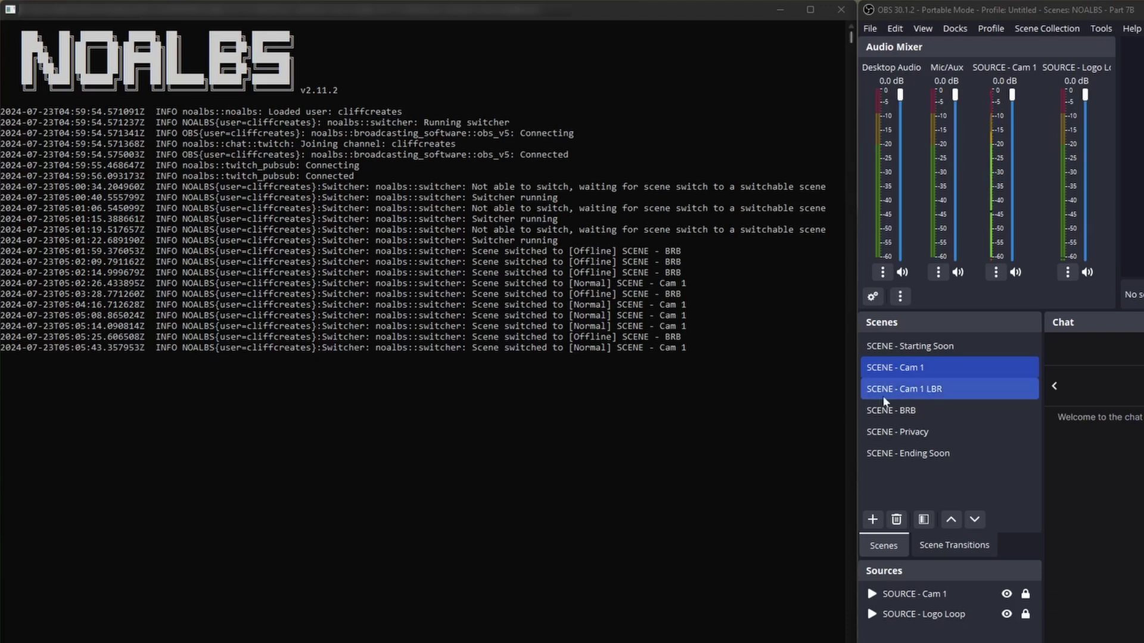
click(886, 409)
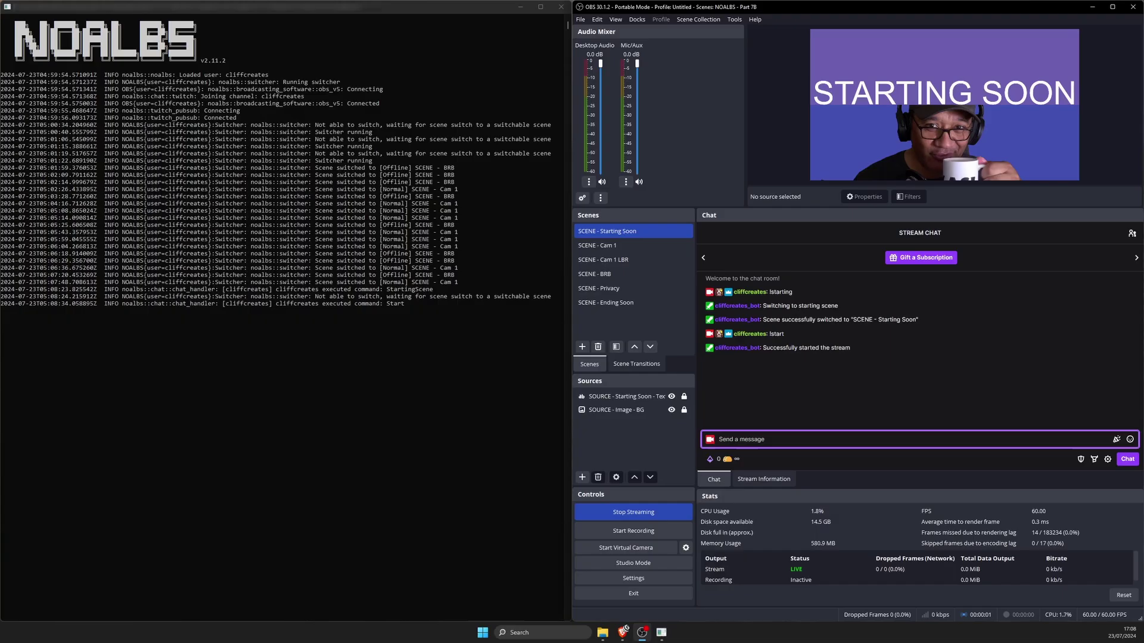
- Send the "!live" and "!stop" commands in the stream chat to switch to the live scene and end the stream
text(!live)
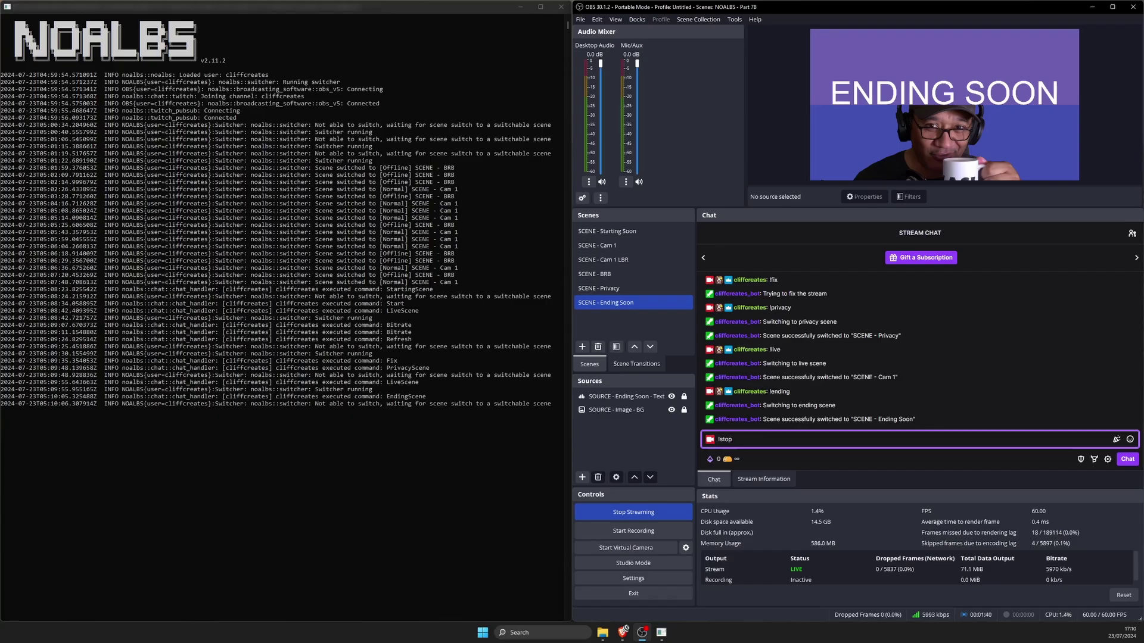
key(Return)
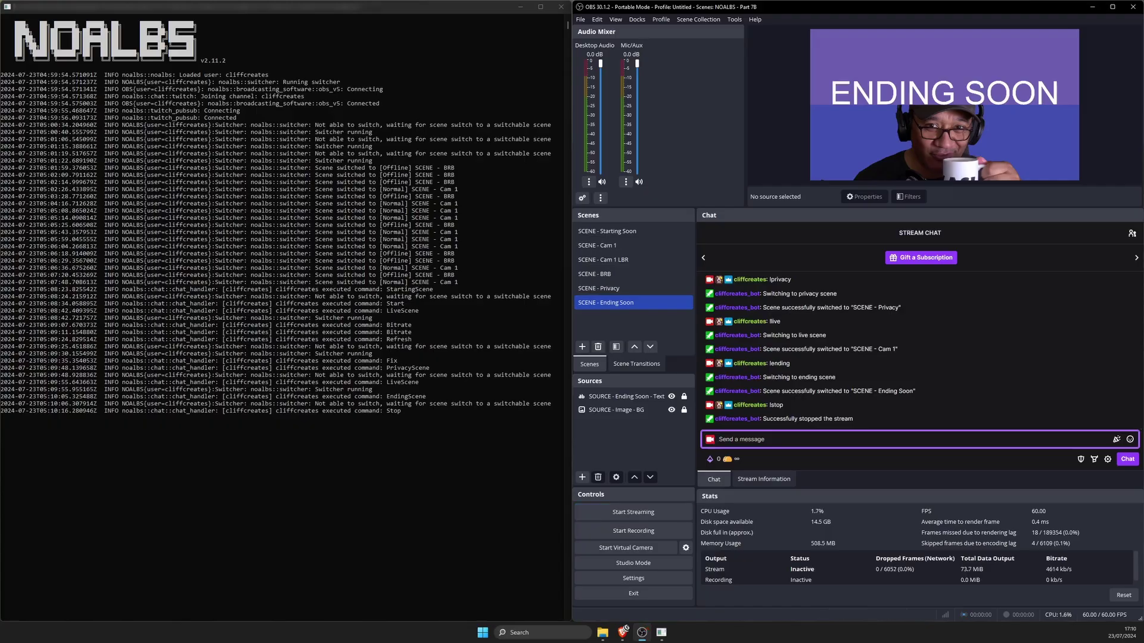